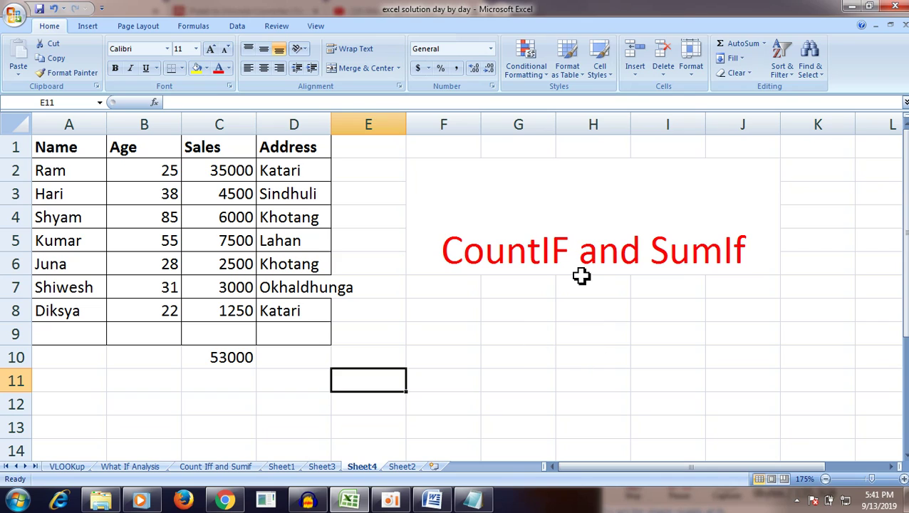
Select the 'CountIF and SumIf' title and walk through the seven names in A2:A8.
click(586, 243)
click(590, 357)
click(592, 244)
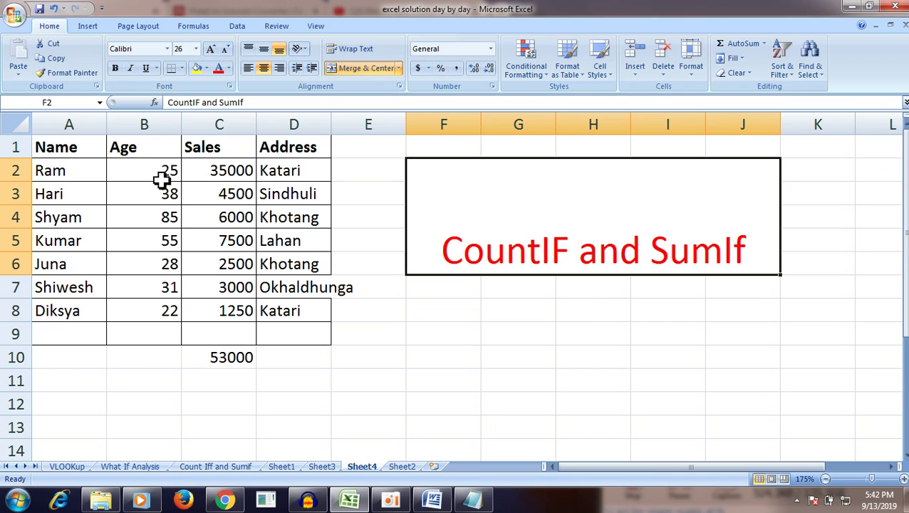
click(78, 166)
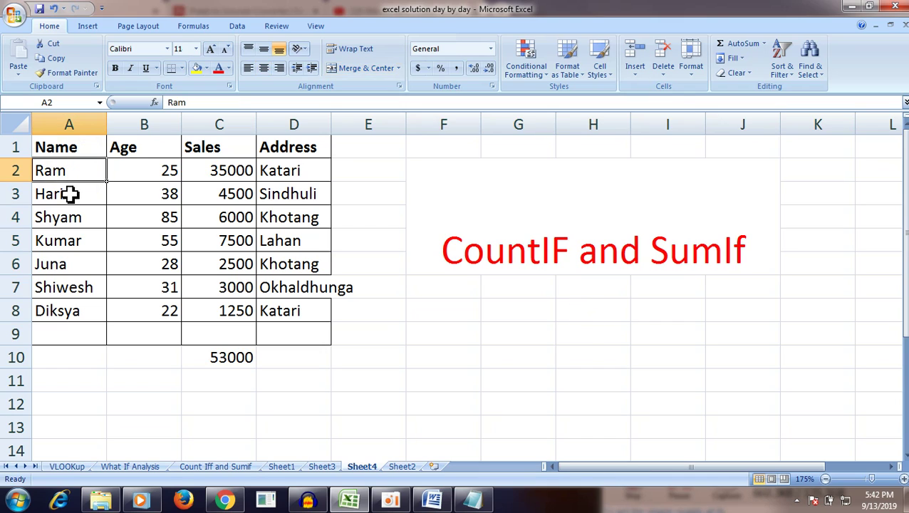
click(71, 194)
click(71, 217)
click(74, 242)
click(71, 264)
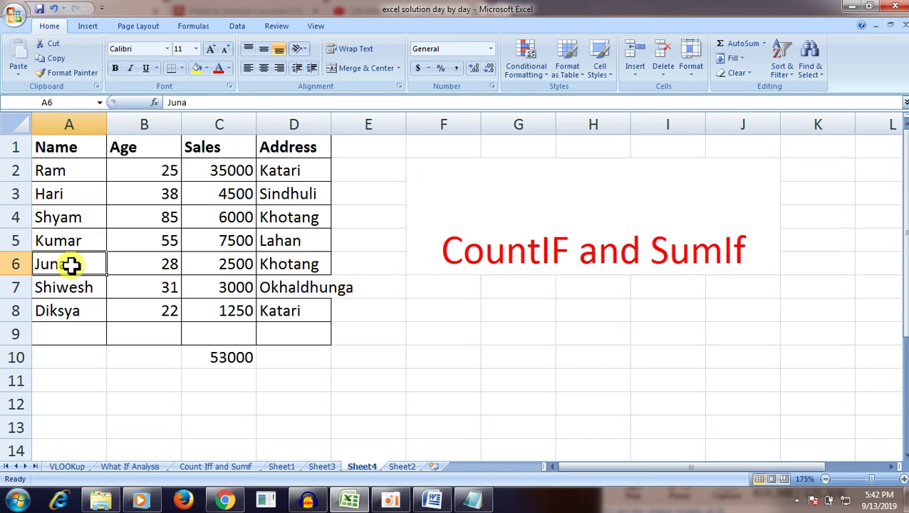
drag(77, 170, 75, 313)
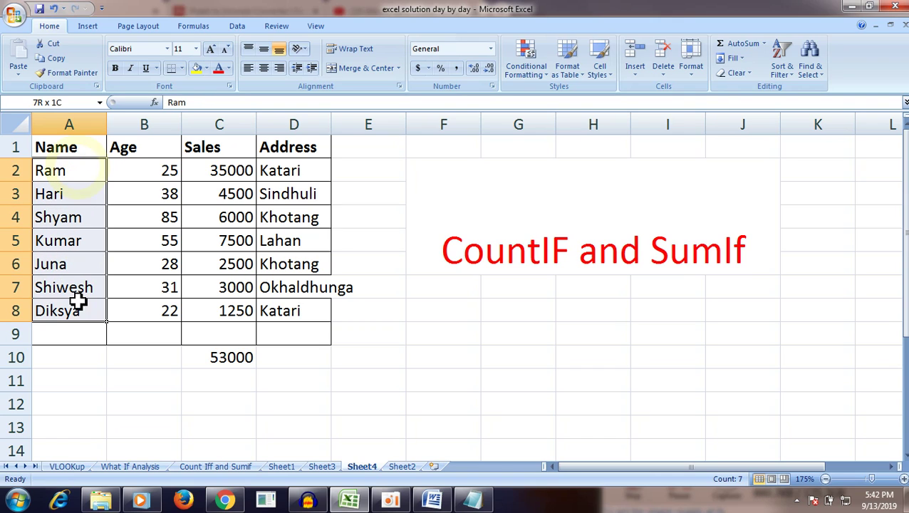
Review the ages in B2:B8 and the sales figures from 35000 down to 1250.
click(164, 173)
drag(164, 178, 167, 316)
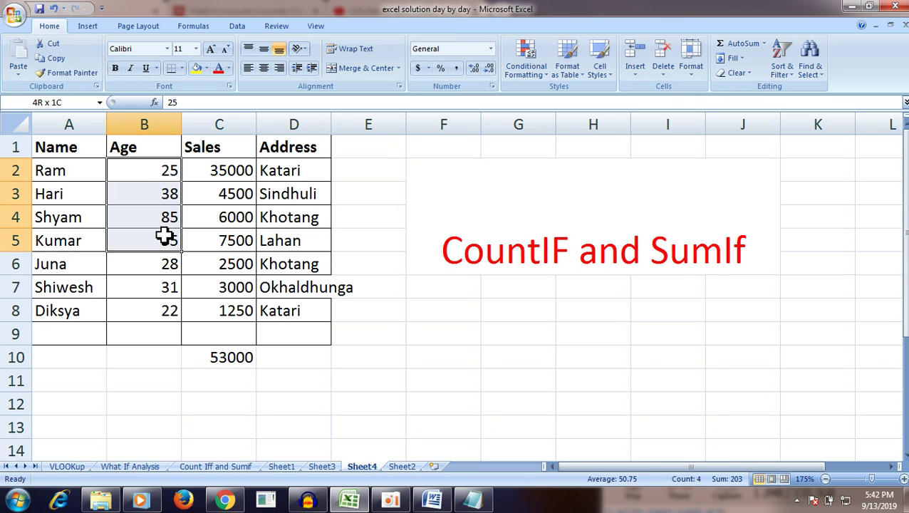
click(167, 316)
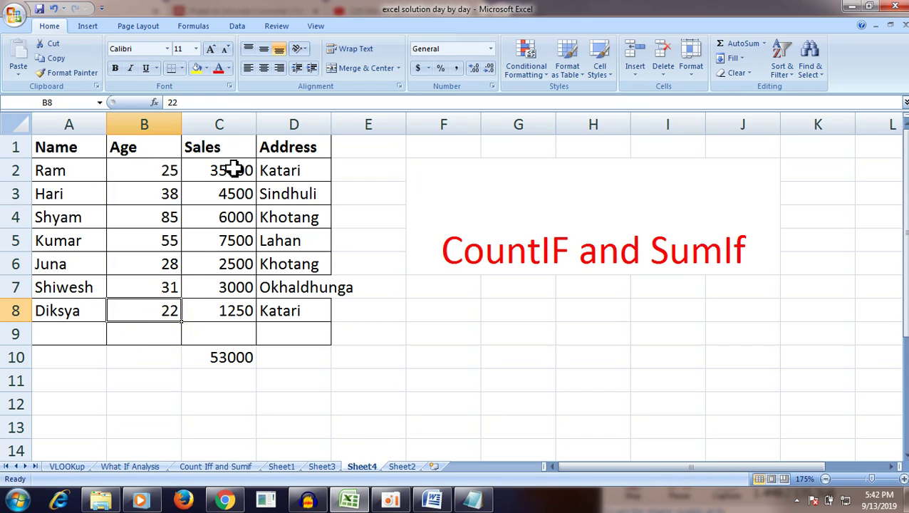
drag(234, 170, 234, 211)
click(225, 312)
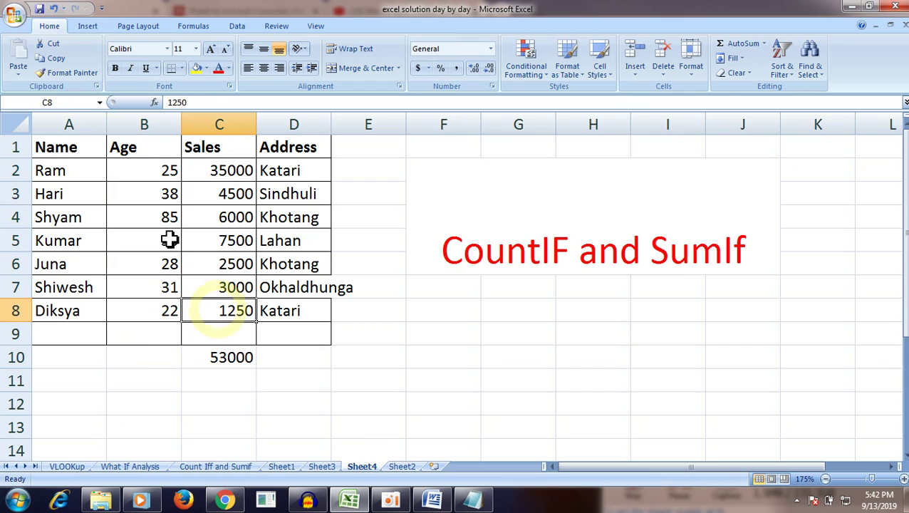
Match rows 2–3 addresses to sales: Katari with 35000, Sindhuli with 4500.
click(51, 170)
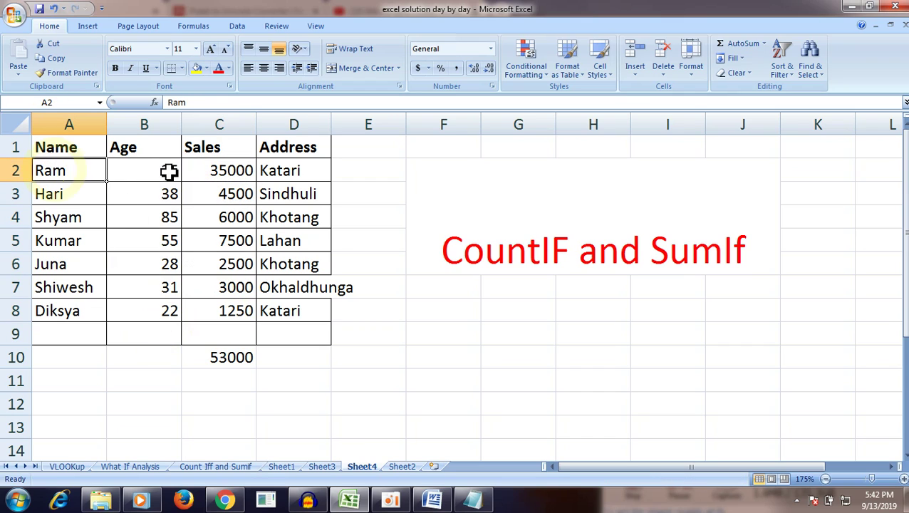
click(235, 171)
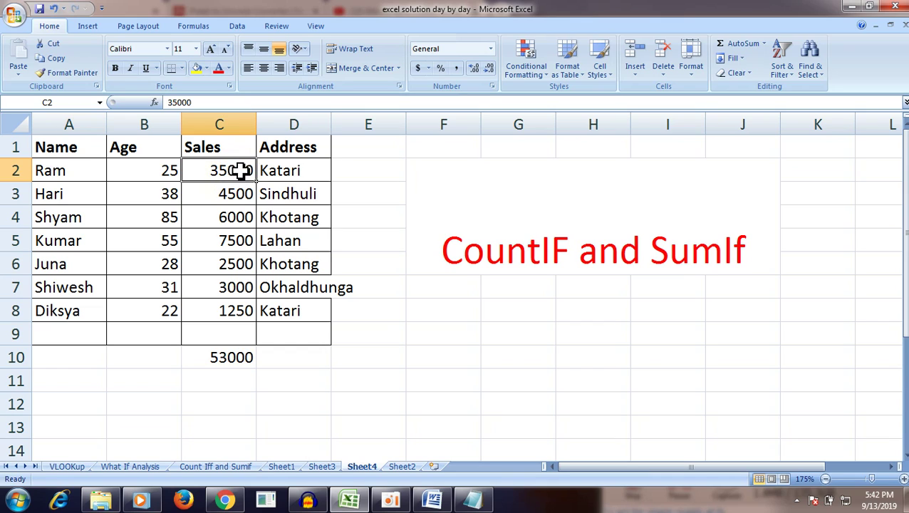
click(293, 175)
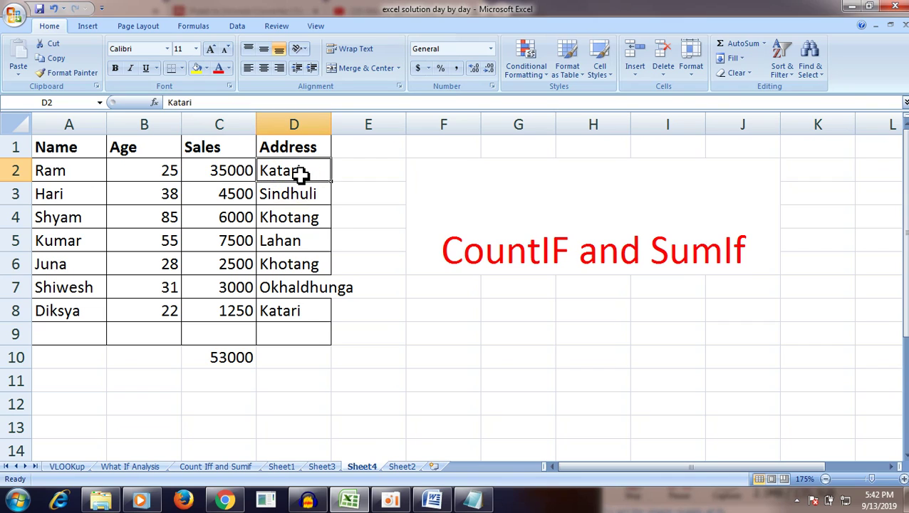
click(244, 174)
click(287, 173)
click(242, 173)
click(295, 176)
click(74, 210)
click(87, 198)
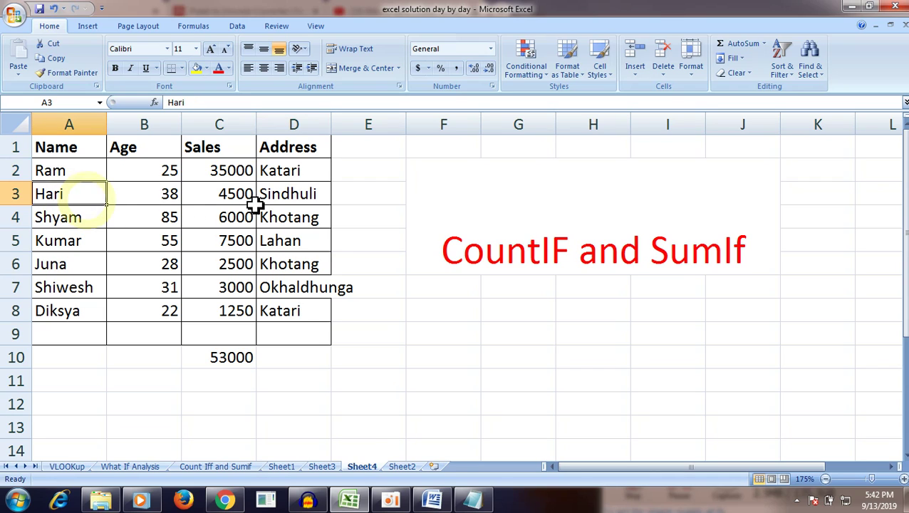
click(290, 195)
click(232, 203)
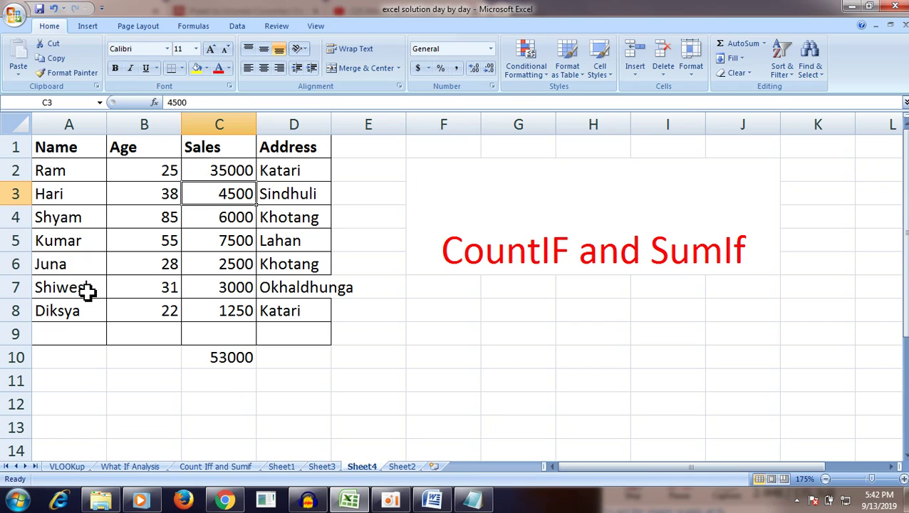
Match rows 7–8 addresses to sales: Okhaldhunga with 3000, Katari with 1250.
click(87, 289)
click(311, 286)
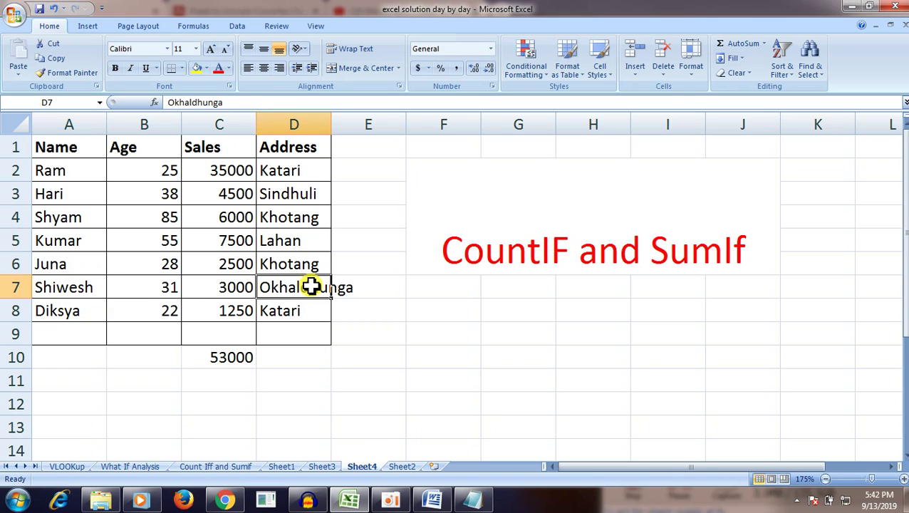
click(237, 289)
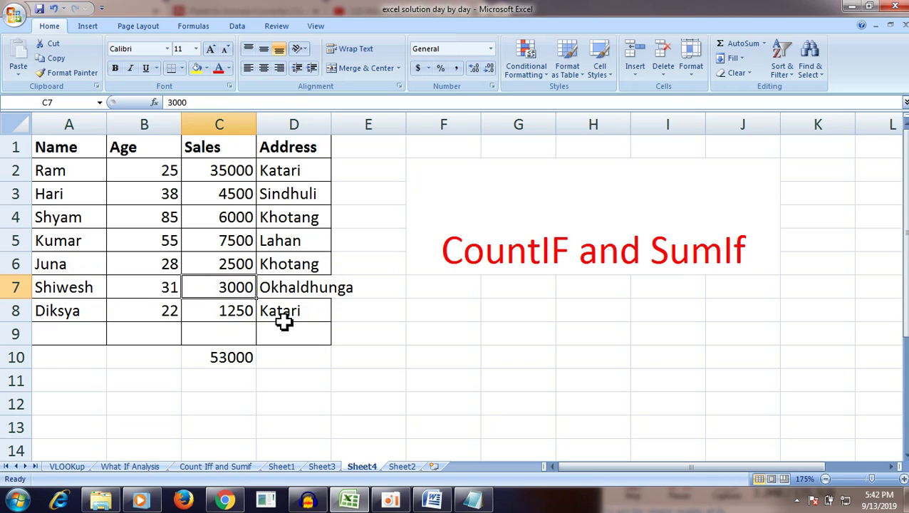
click(72, 314)
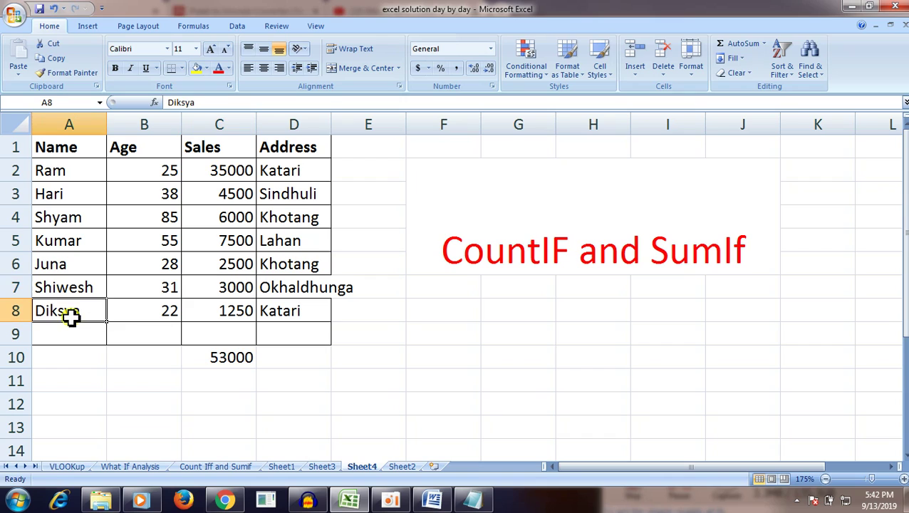
click(282, 317)
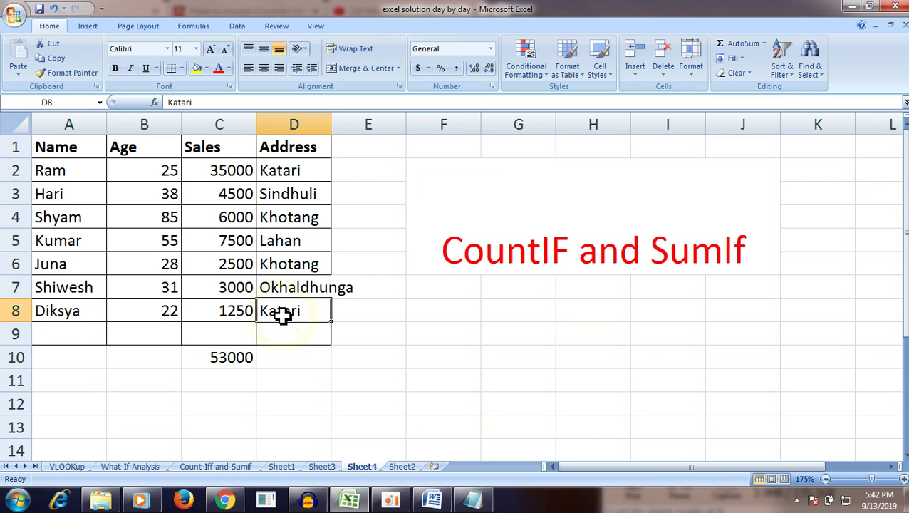
click(234, 313)
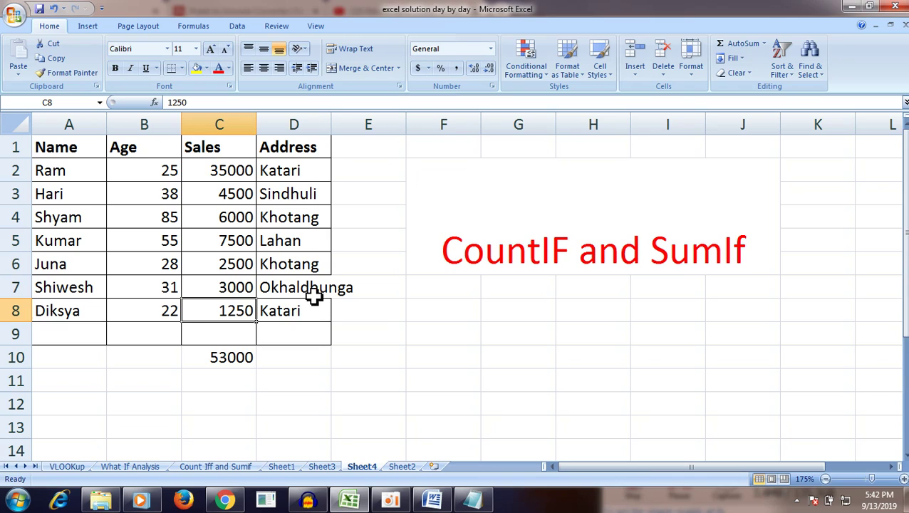
Enter =COUNTIF(B2:B8,">30") in B9 to count ages above 30.
click(155, 335)
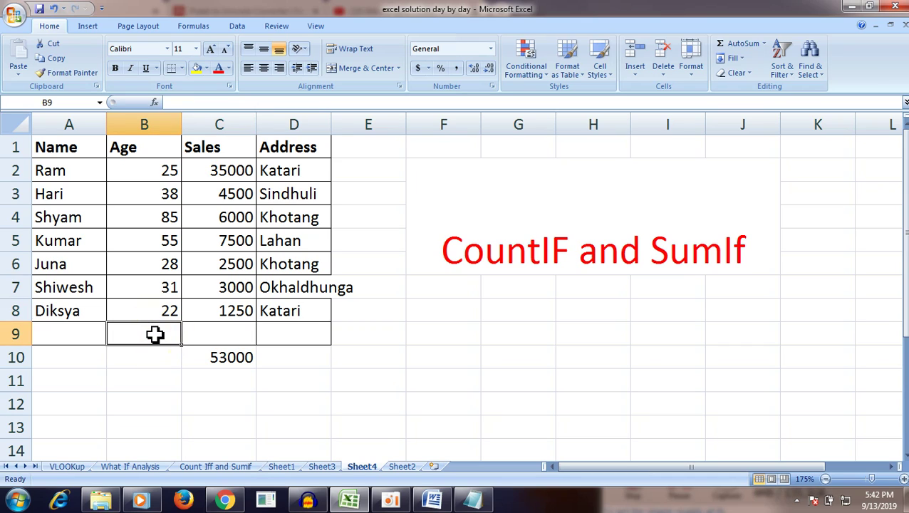
text(=)
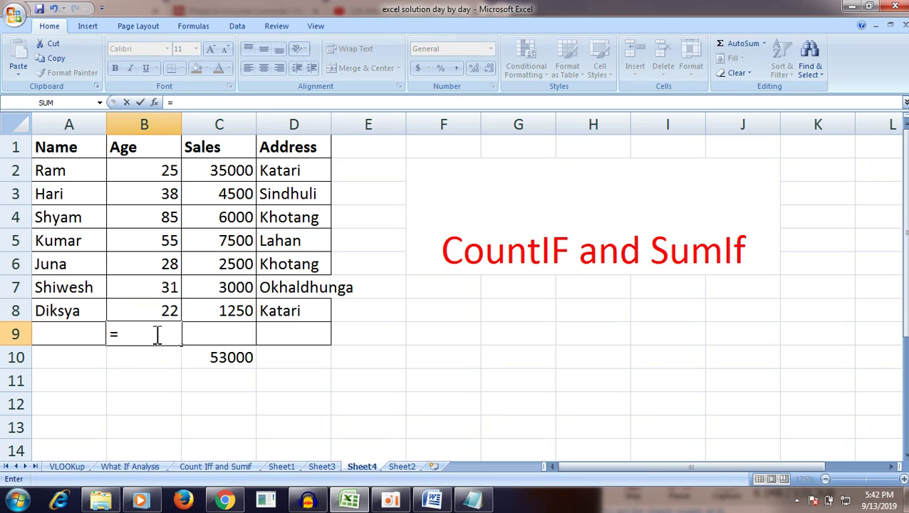
text(countif)
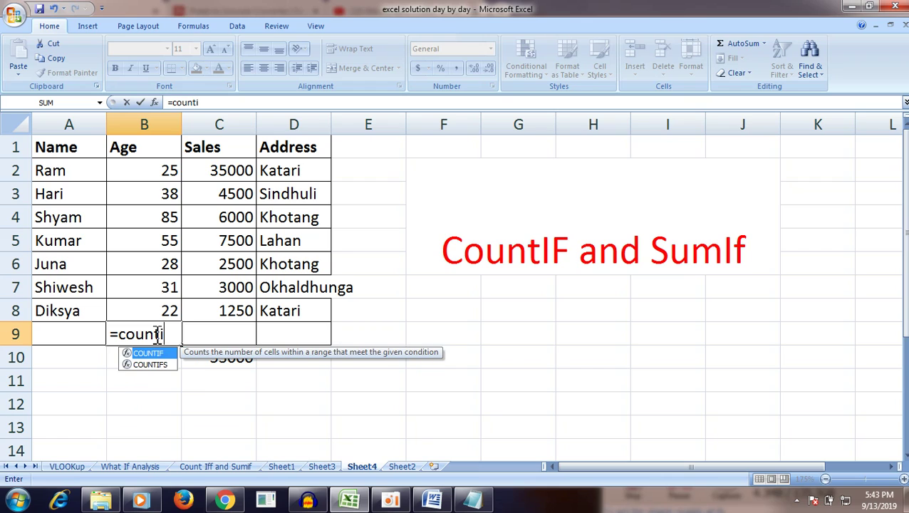
text(()
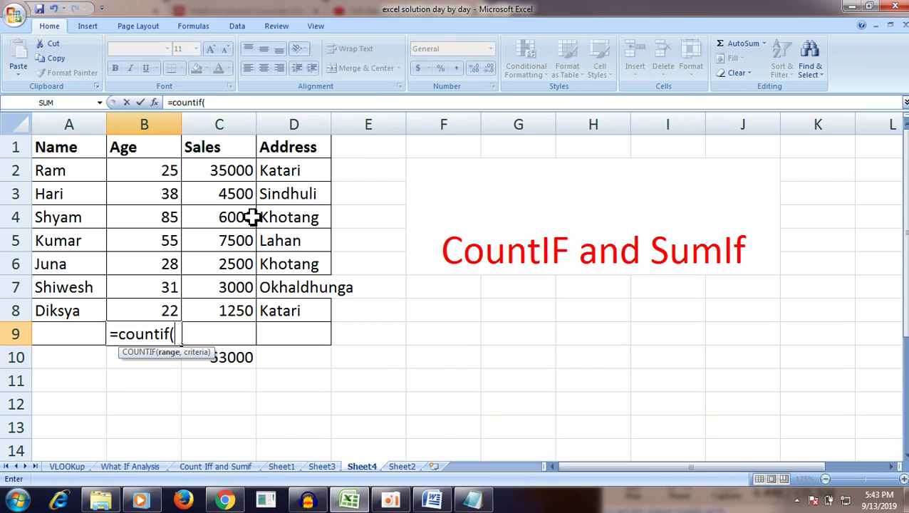
click(165, 165)
drag(165, 165, 162, 311)
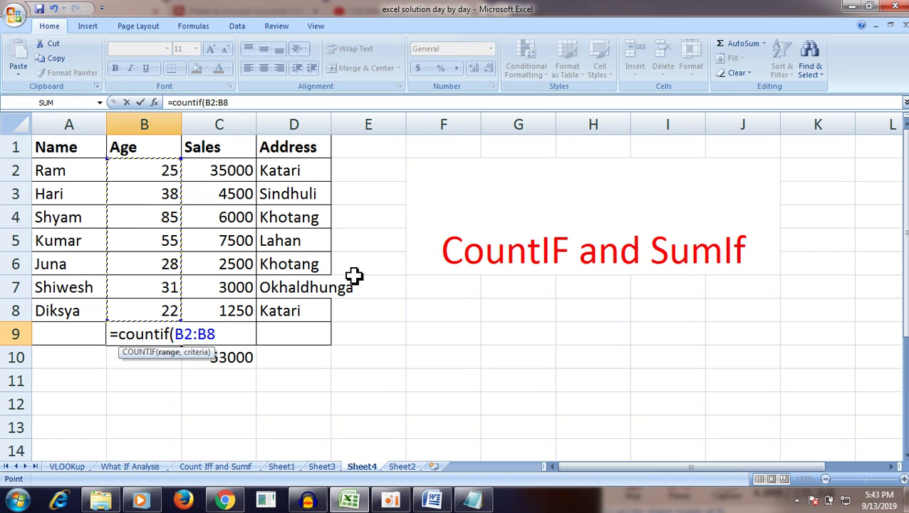
text(,">30)
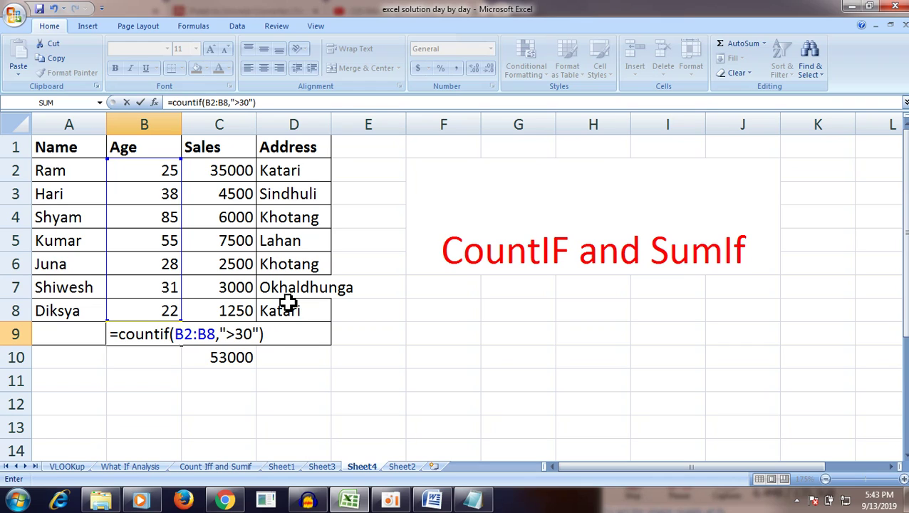
key(Return)
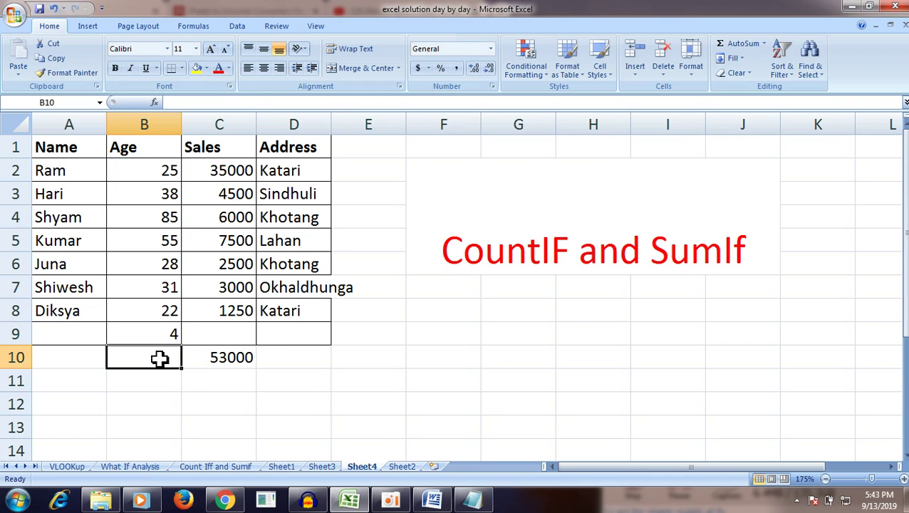
Check B9's count against the ages above 30: 38, 85, 55 and 31.
click(156, 336)
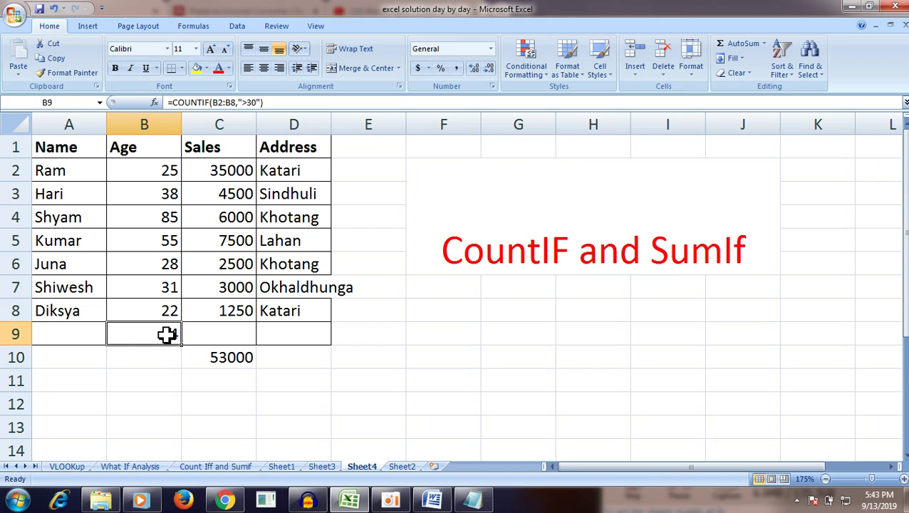
click(621, 110)
click(173, 198)
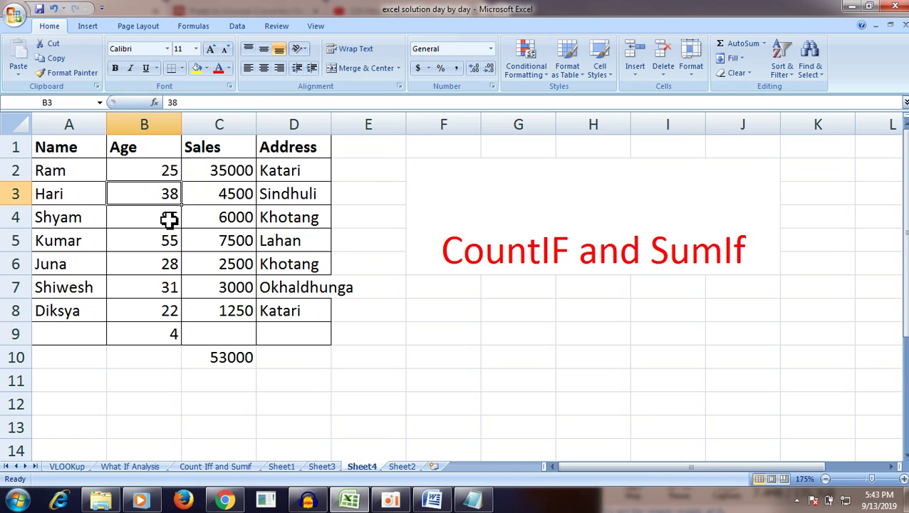
click(168, 221)
click(165, 240)
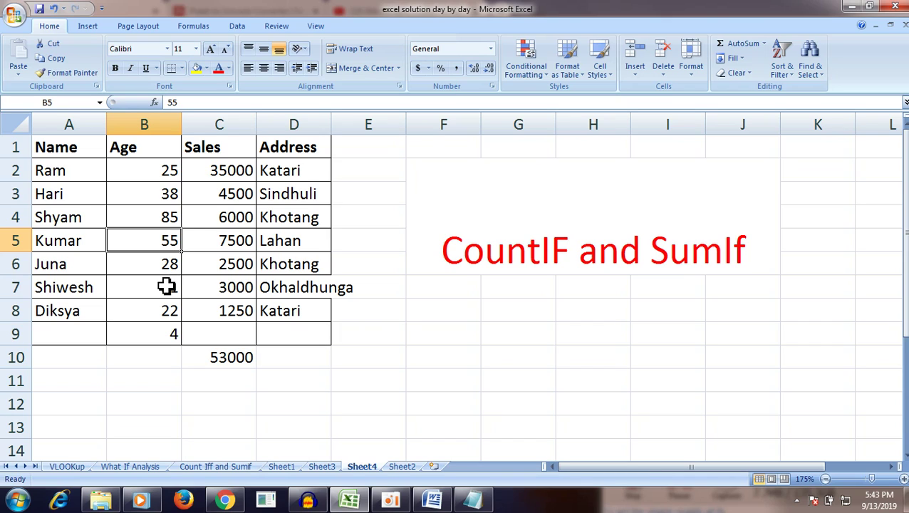
click(166, 286)
click(71, 292)
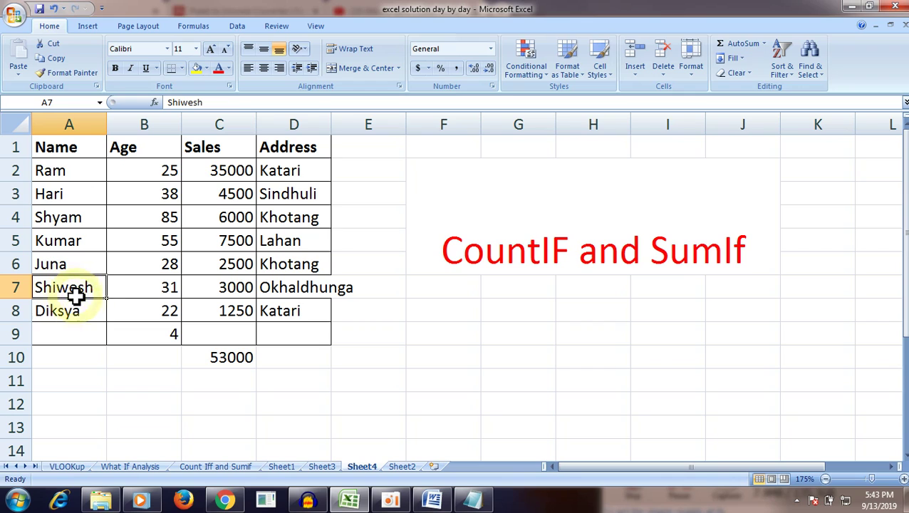
Rename the name in A7 to Shiv, then select B9's formula text for retyping.
double_click(91, 285)
double_click(64, 286)
text(S)
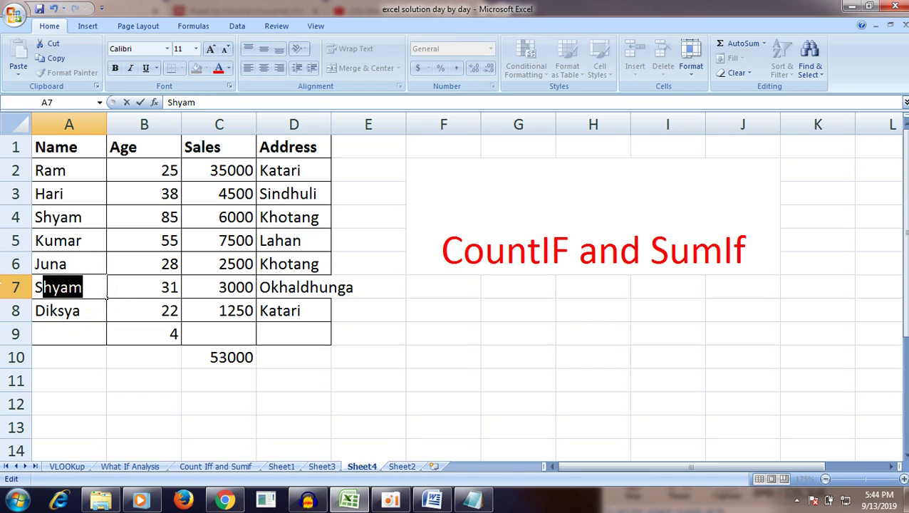
text(hiva)
key(Return)
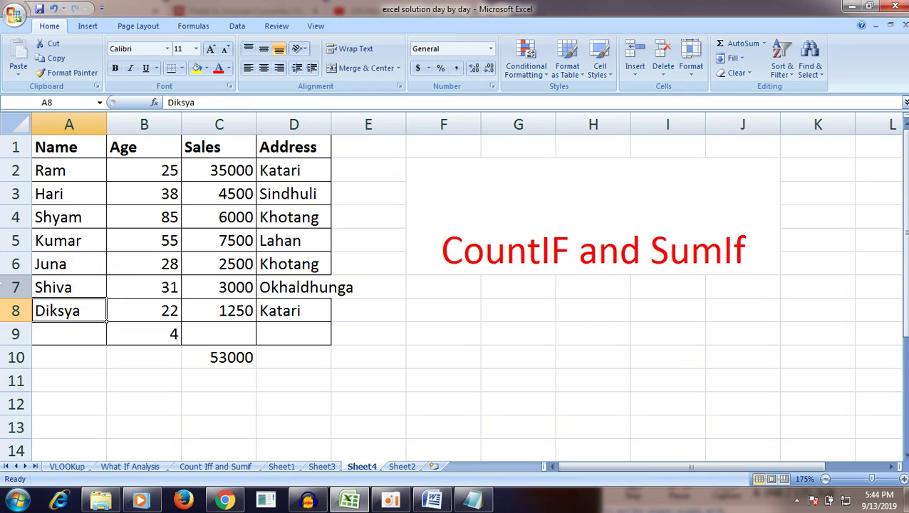
double_click(78, 287)
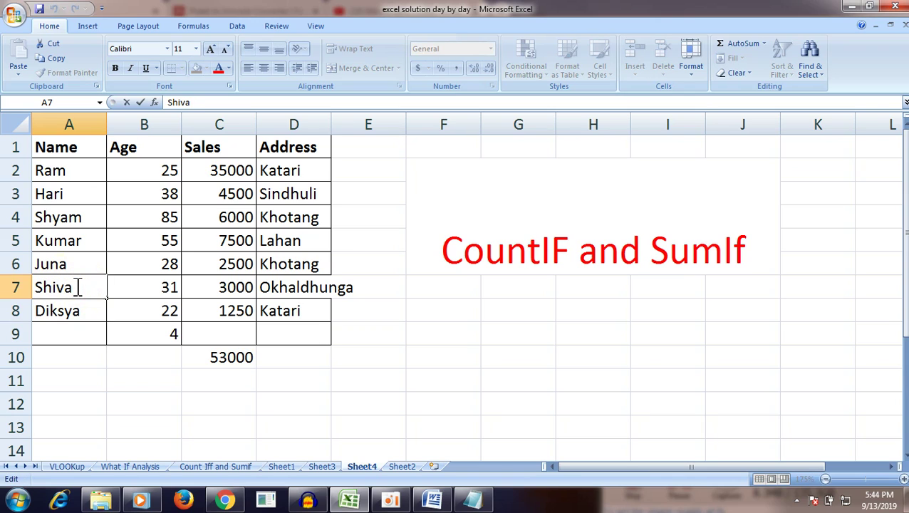
key(Return)
double_click(138, 327)
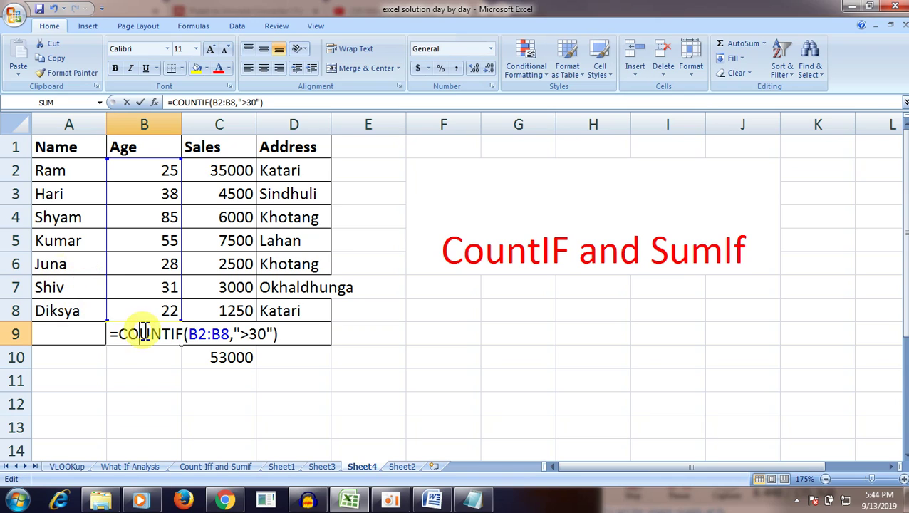
click(282, 333)
Enter =COUNTIF(B2:B8,">25") in B9 and make its result, 5, bold.
text(=)
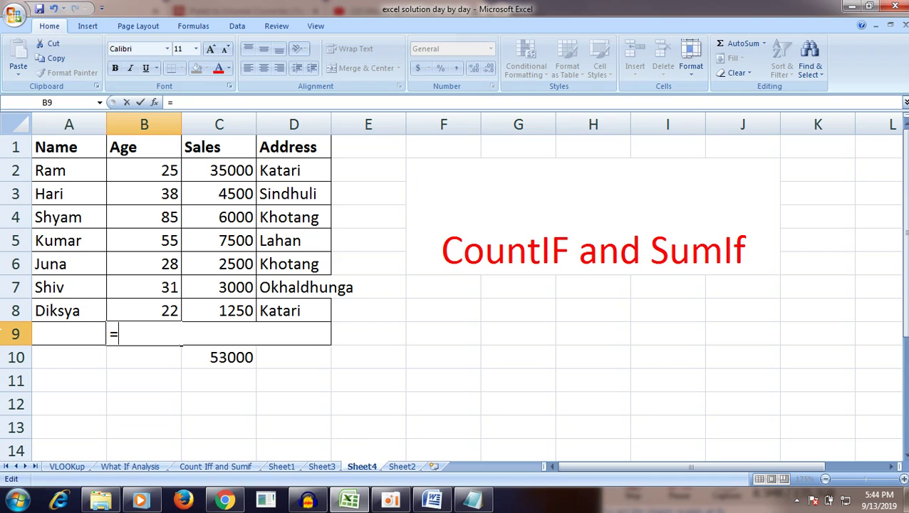
text(count)
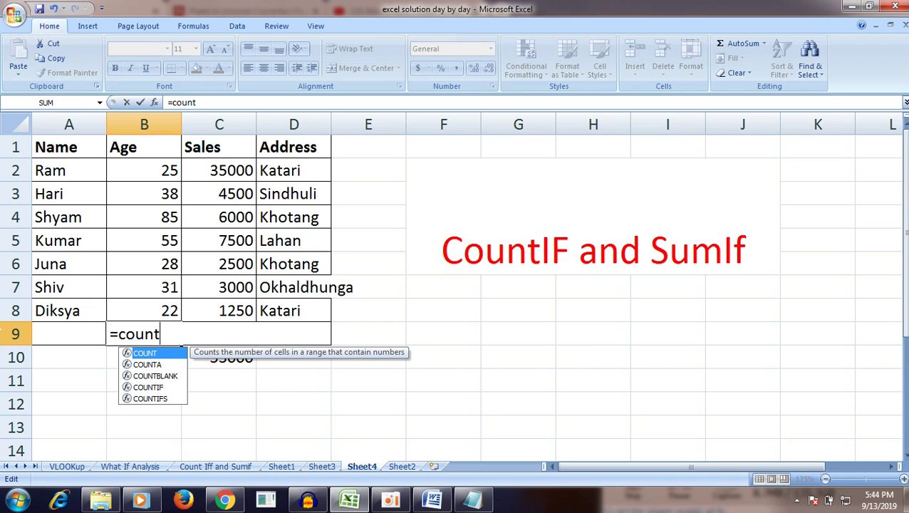
text(if()
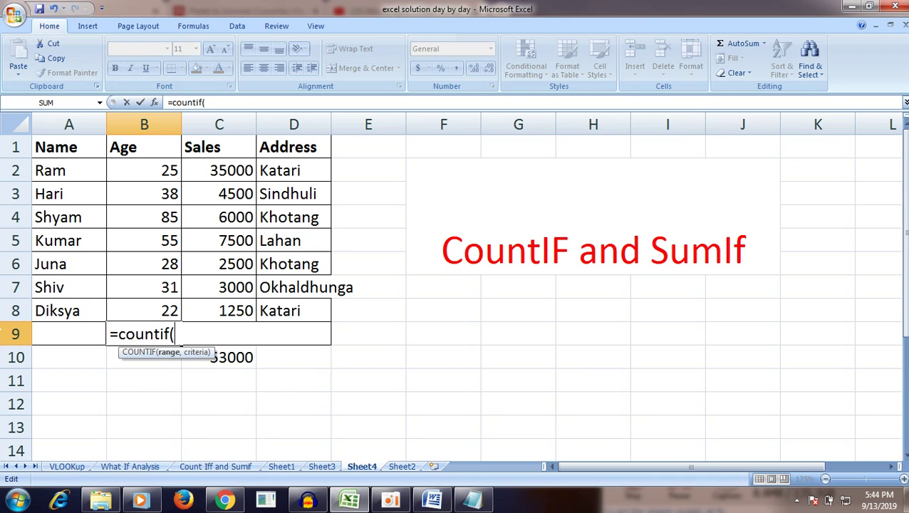
drag(148, 167, 145, 307)
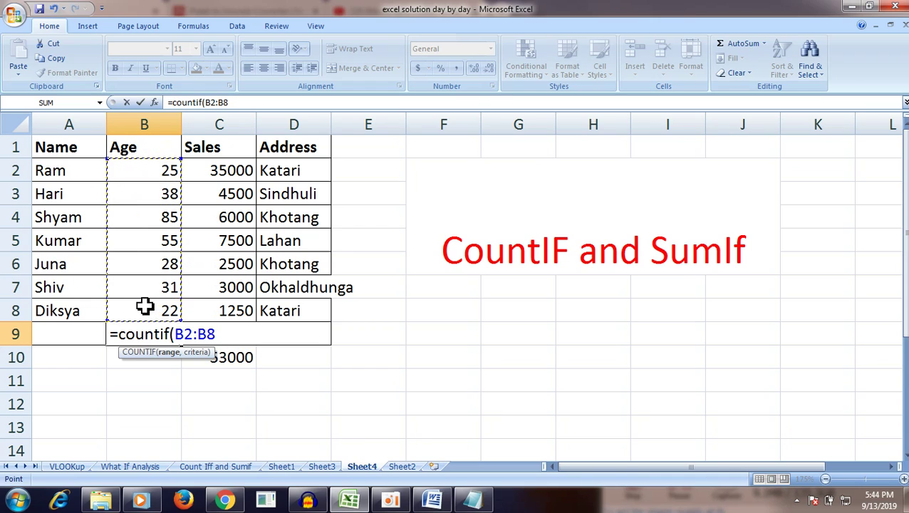
text(,">25)
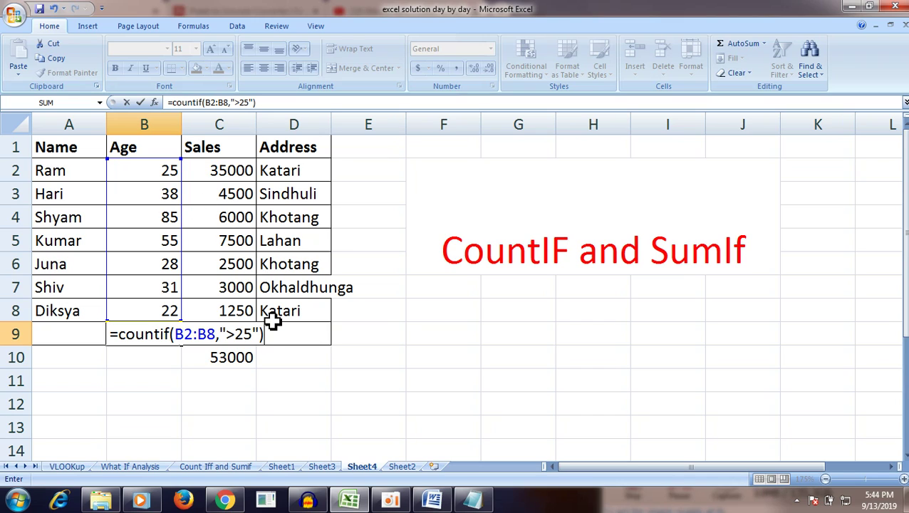
key(Return)
click(173, 336)
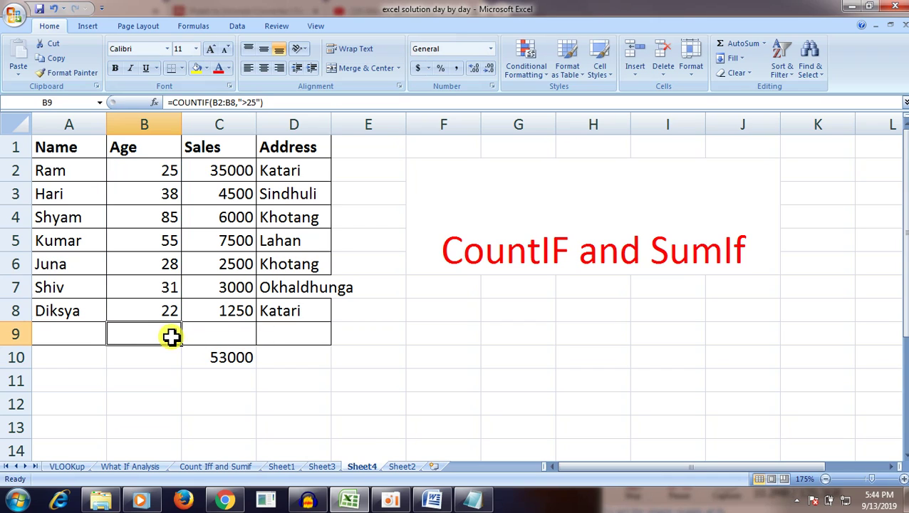
click(115, 68)
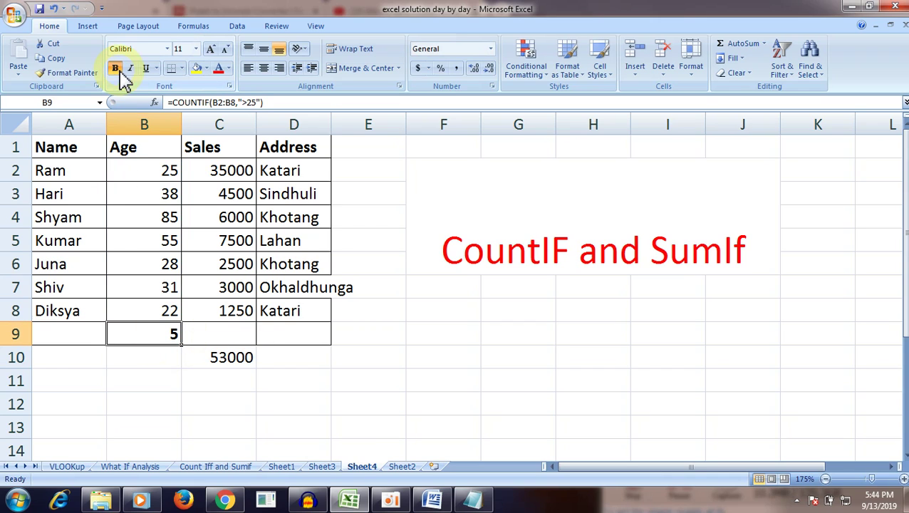
Check the ages in B2 to B7 against B9's counted range.
click(156, 177)
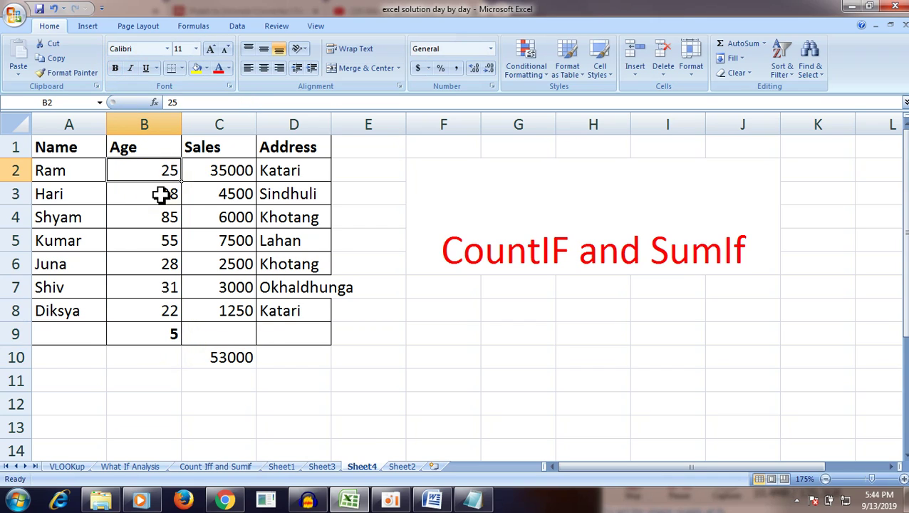
click(162, 194)
click(162, 217)
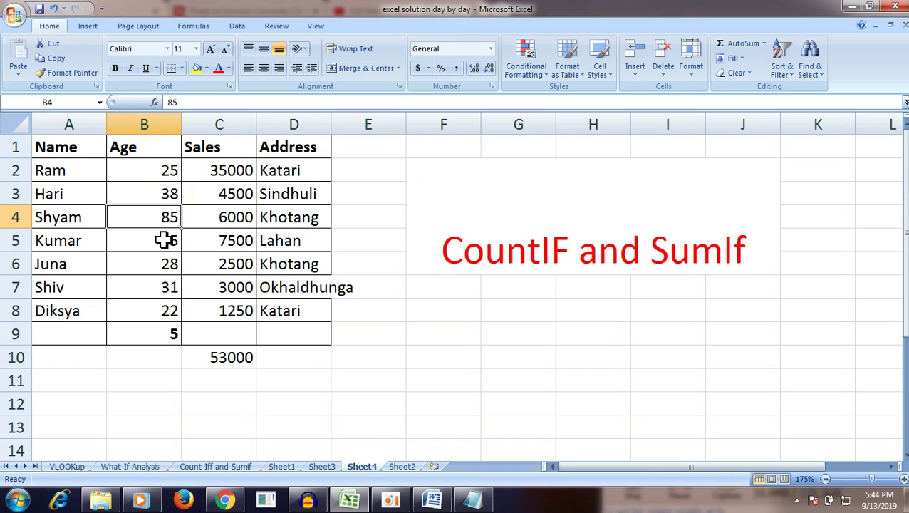
click(164, 240)
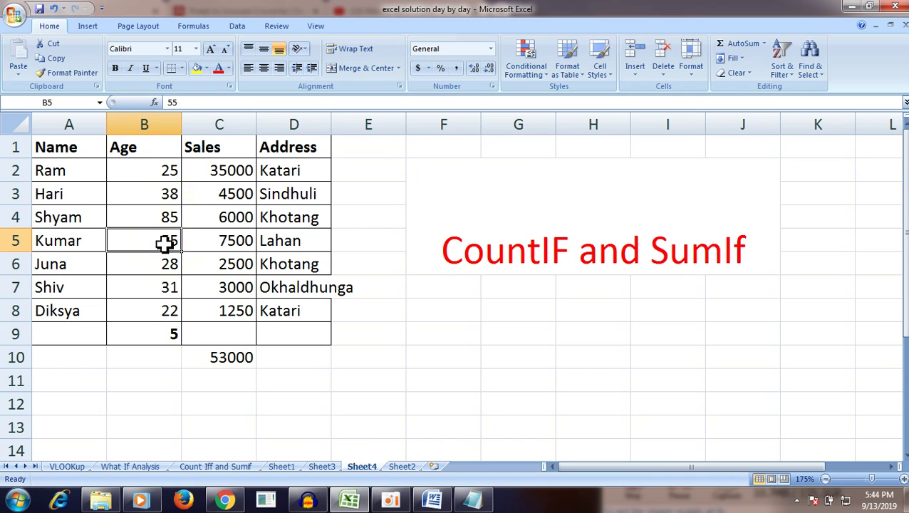
click(171, 289)
double_click(171, 334)
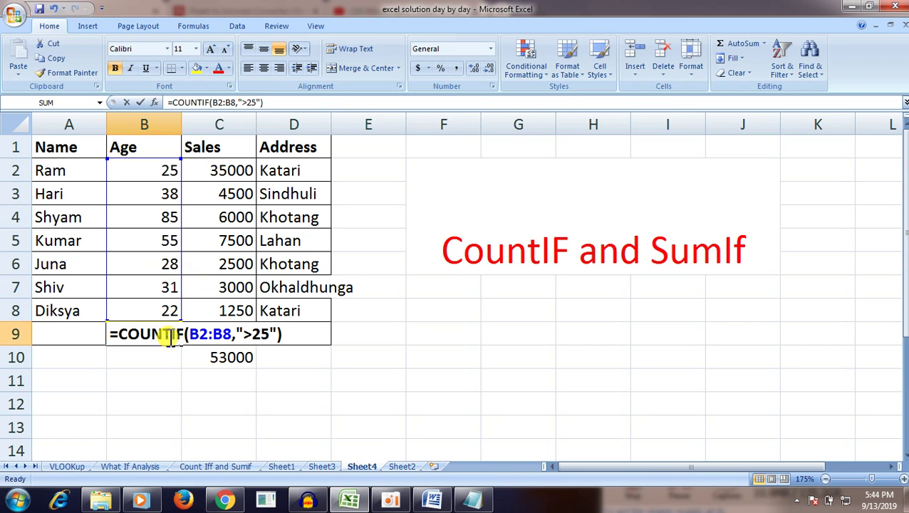
key(Return)
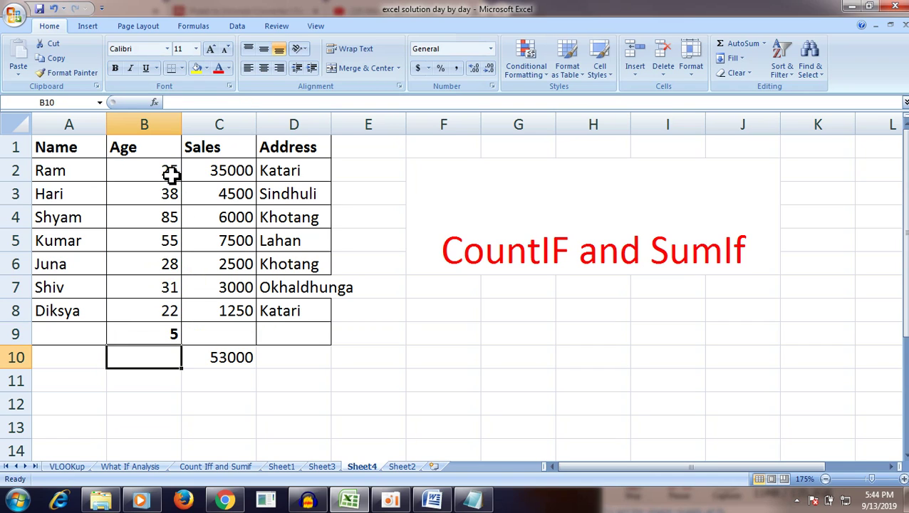
Recheck each age from 25 in B2 to 31 in B7 against the count of 5.
click(171, 172)
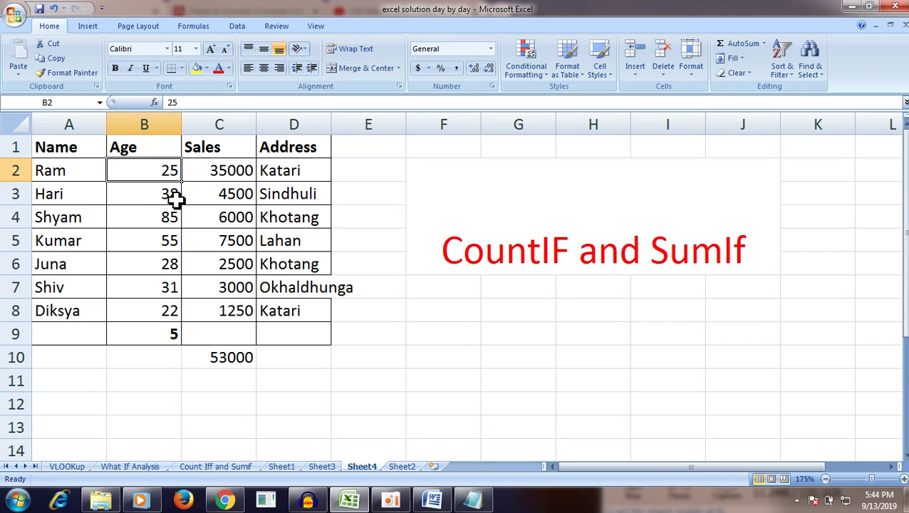
click(171, 197)
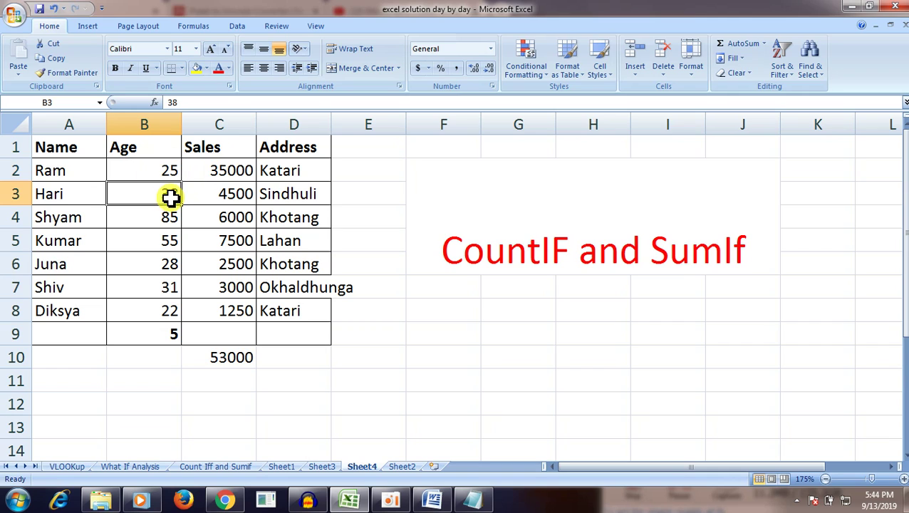
click(171, 221)
click(171, 245)
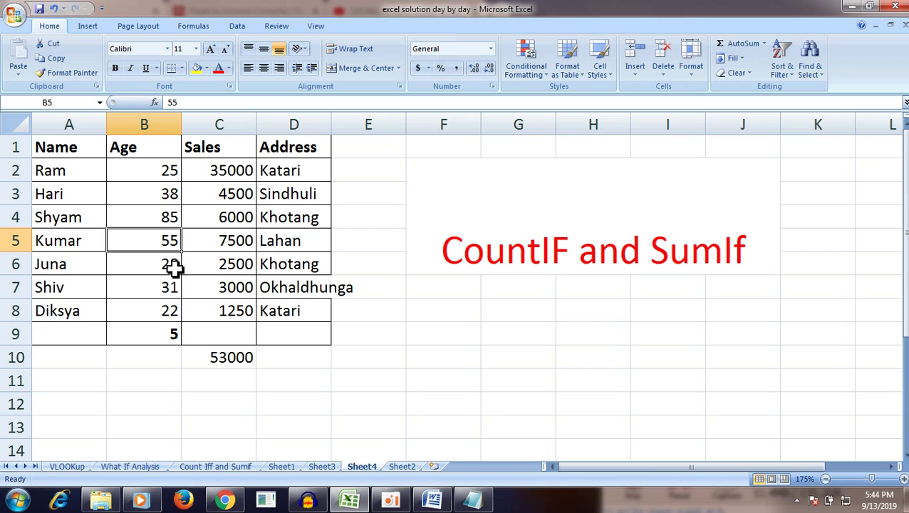
click(174, 265)
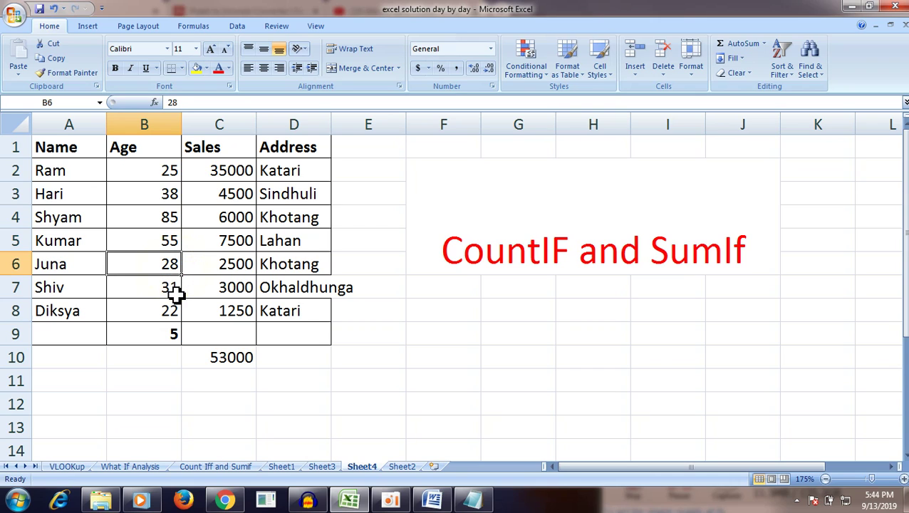
click(170, 289)
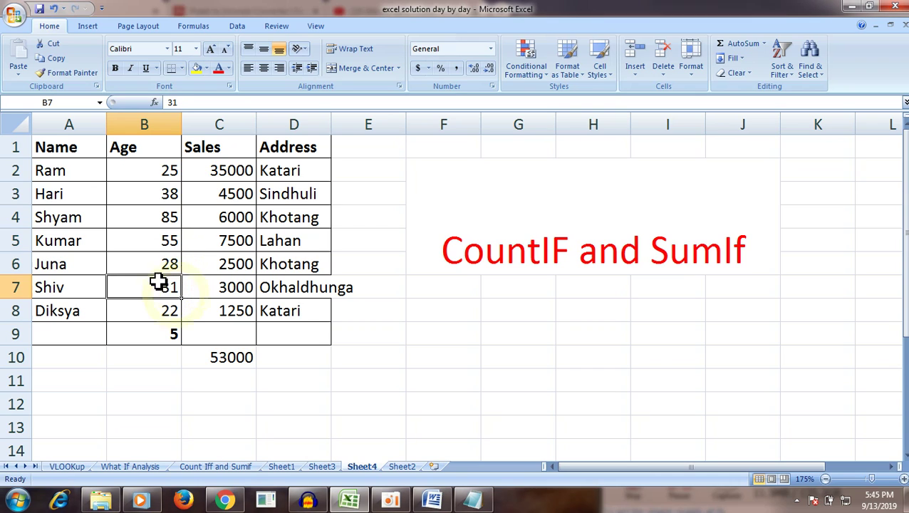
click(161, 360)
click(167, 334)
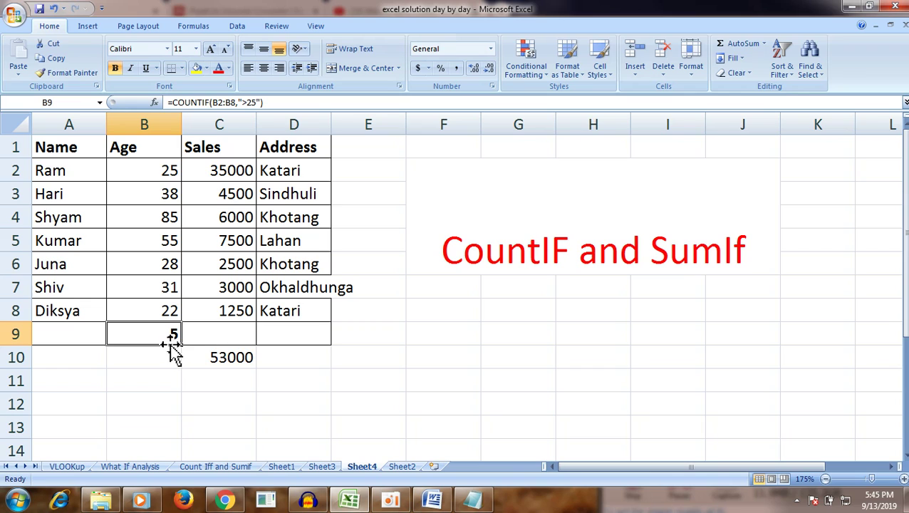
Copy the COUNTIF formula text from B9.
double_click(173, 335)
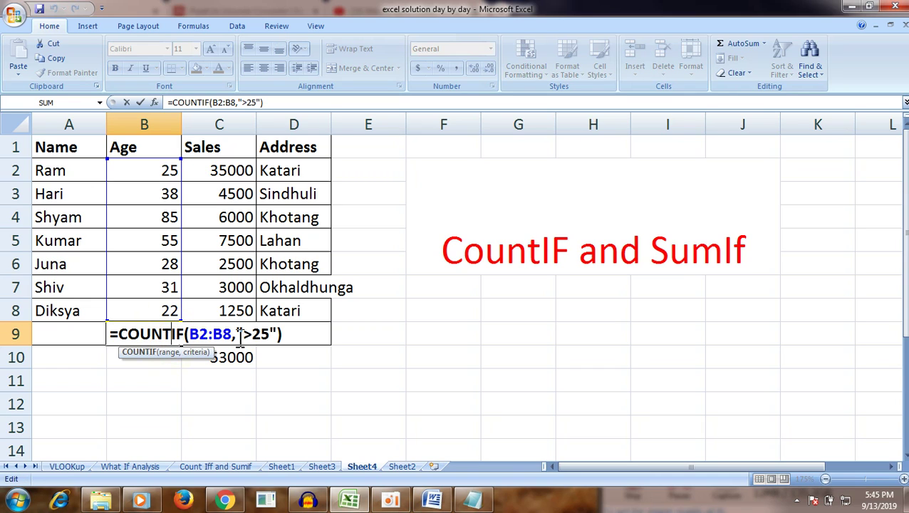
key(Return)
double_click(172, 337)
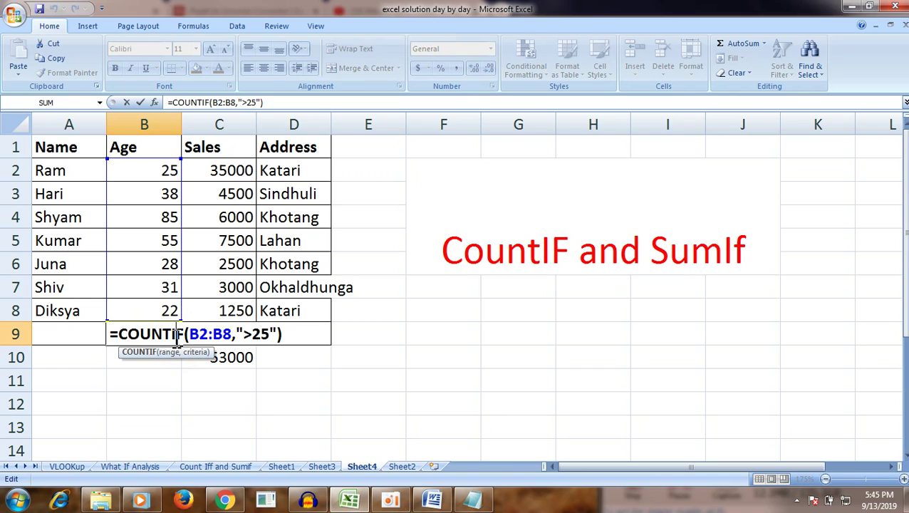
drag(288, 335, 57, 324)
key(ctrl+c)
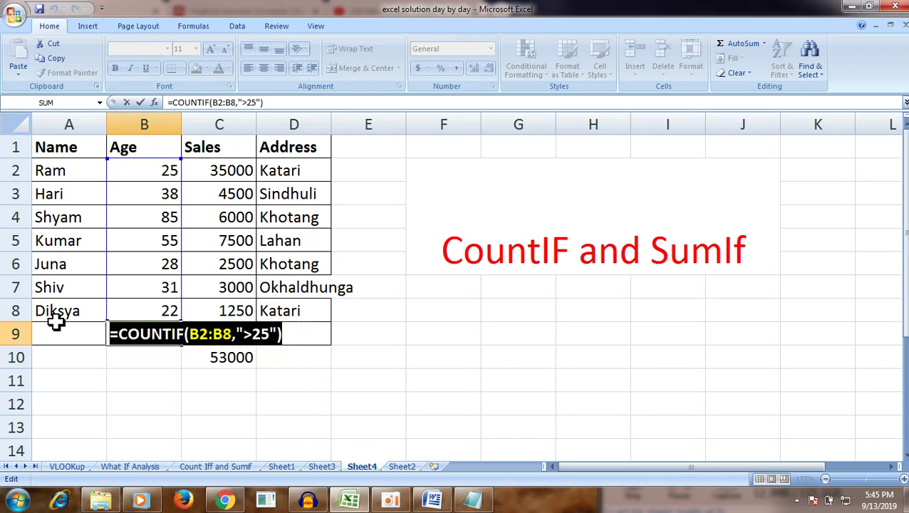
key(Return)
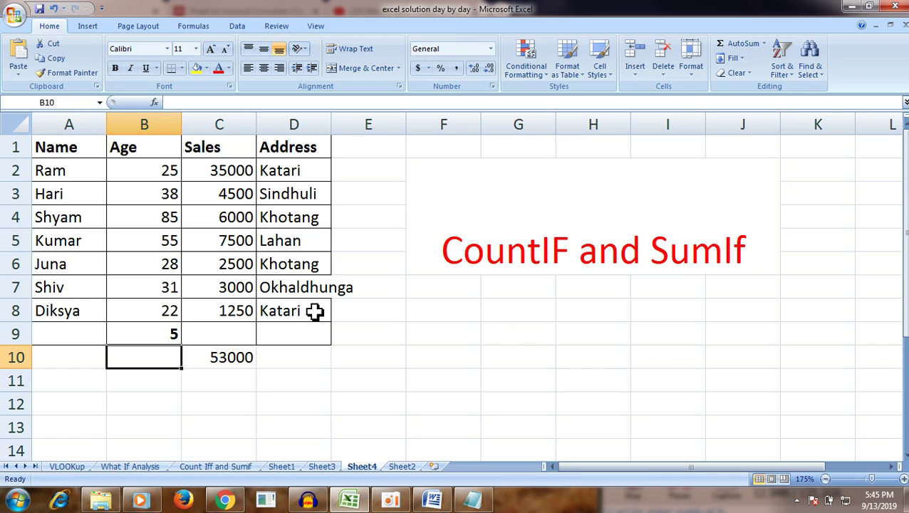
Type the label 'Age' in F10.
click(455, 351)
text(A)
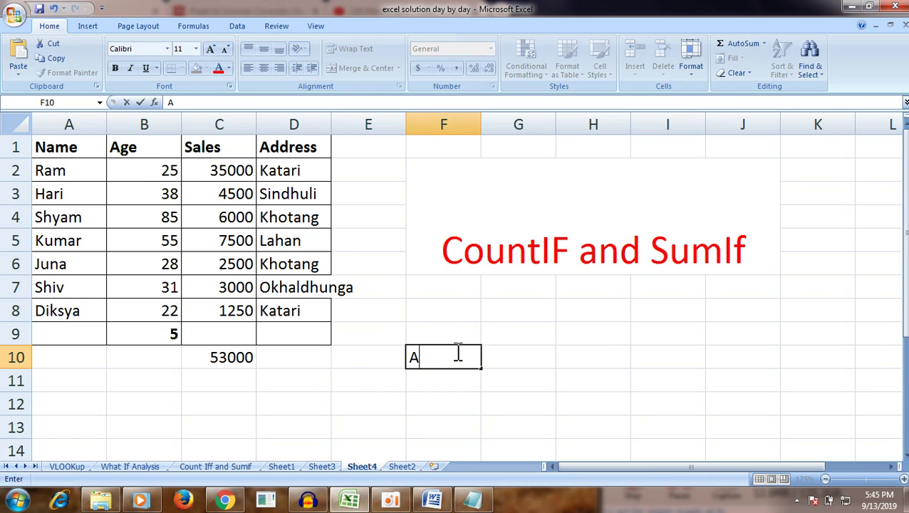
text(ge)
key(Return)
Paste the COUNTIF formula into G10 with an apostrophe prefix so it shows as text.
click(503, 357)
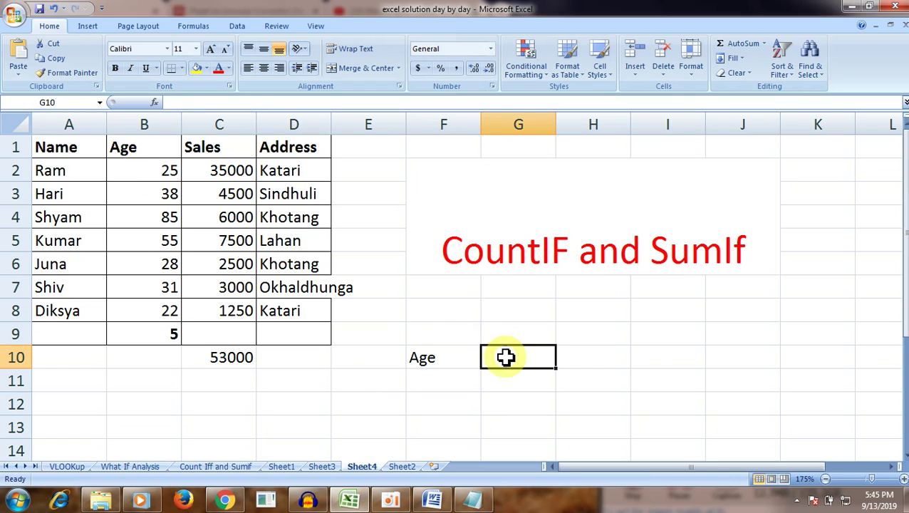
key(ctrl+v)
double_click(536, 357)
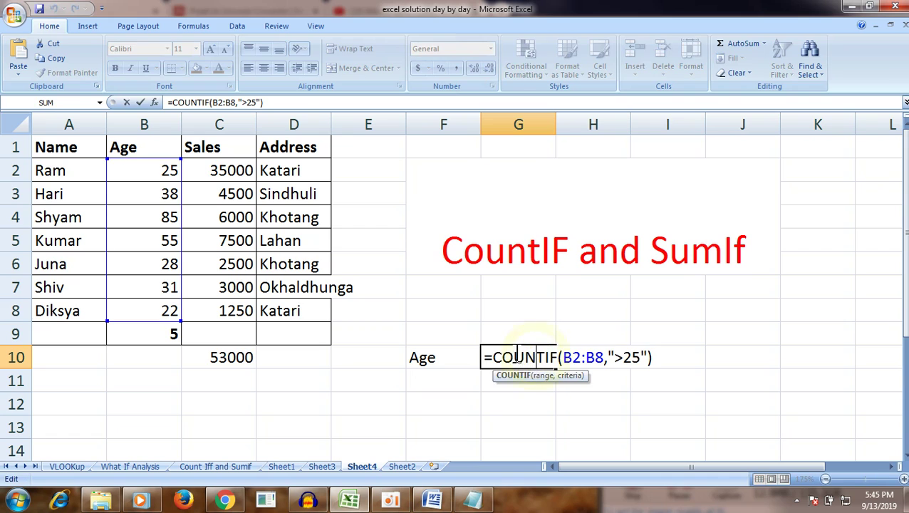
click(479, 357)
double_click(486, 357)
text(')
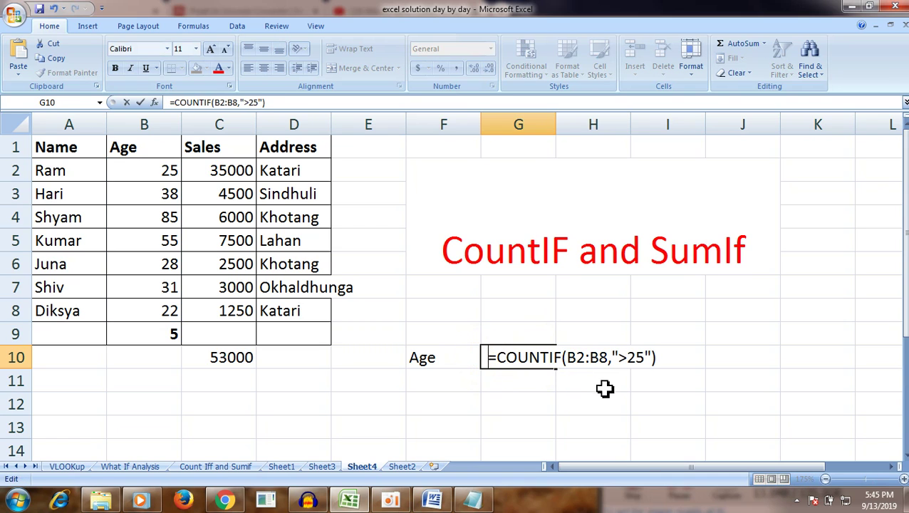
click(605, 389)
click(682, 398)
Make the Age label in F10 bold.
click(462, 361)
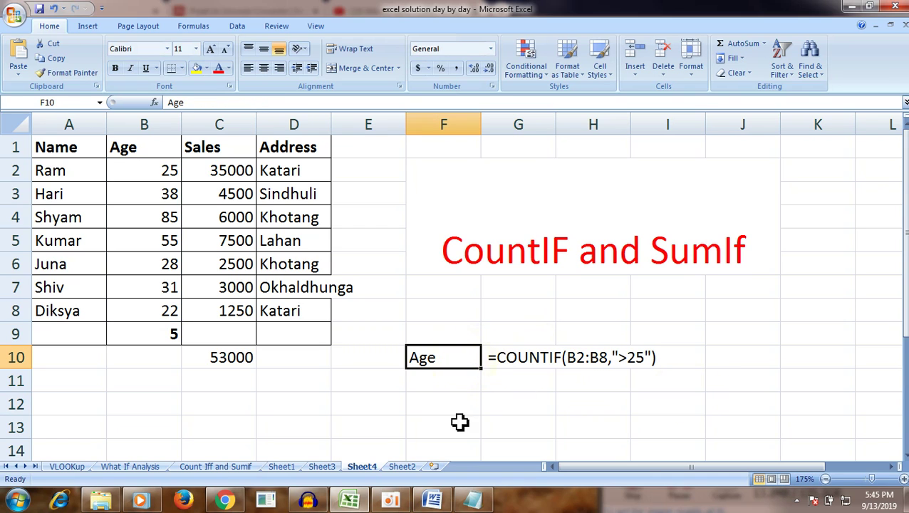
click(116, 69)
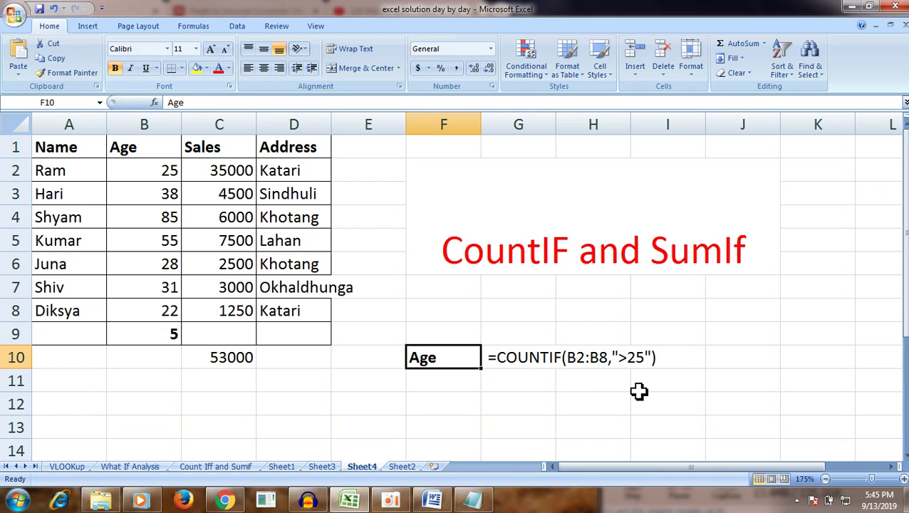
click(679, 357)
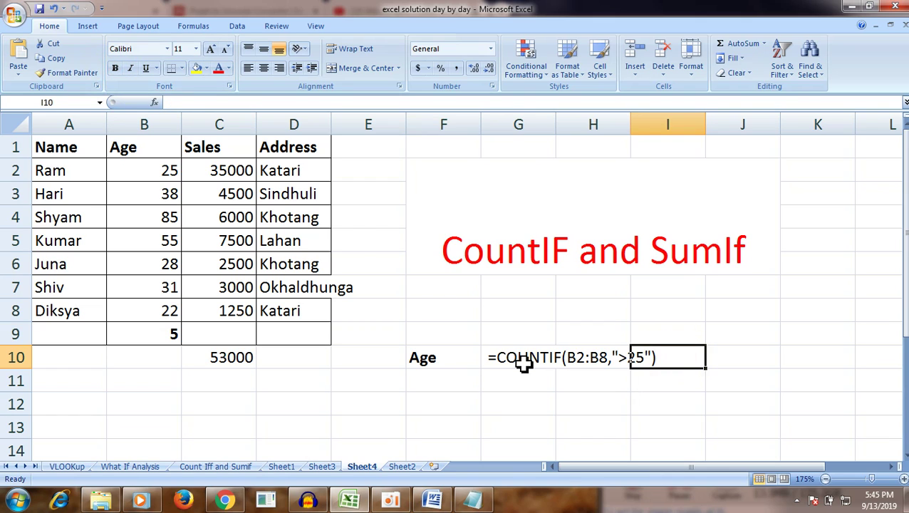
click(436, 382)
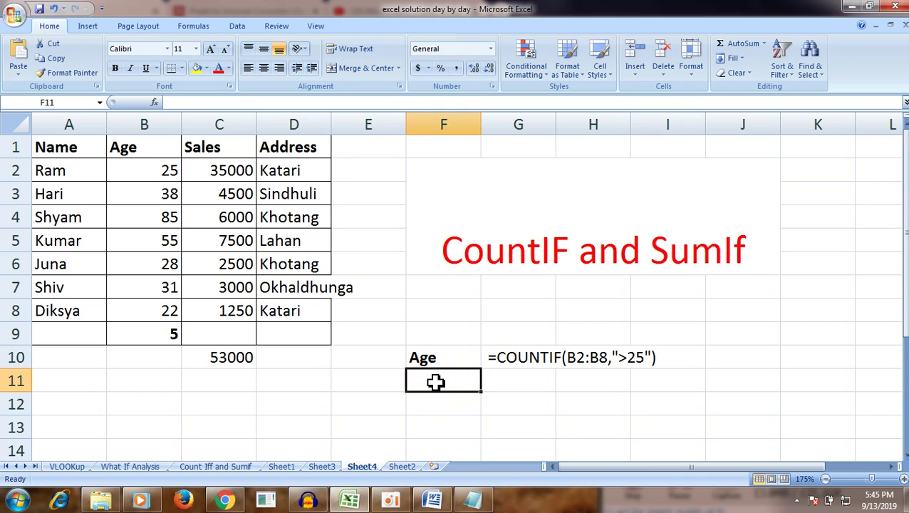
click(237, 334)
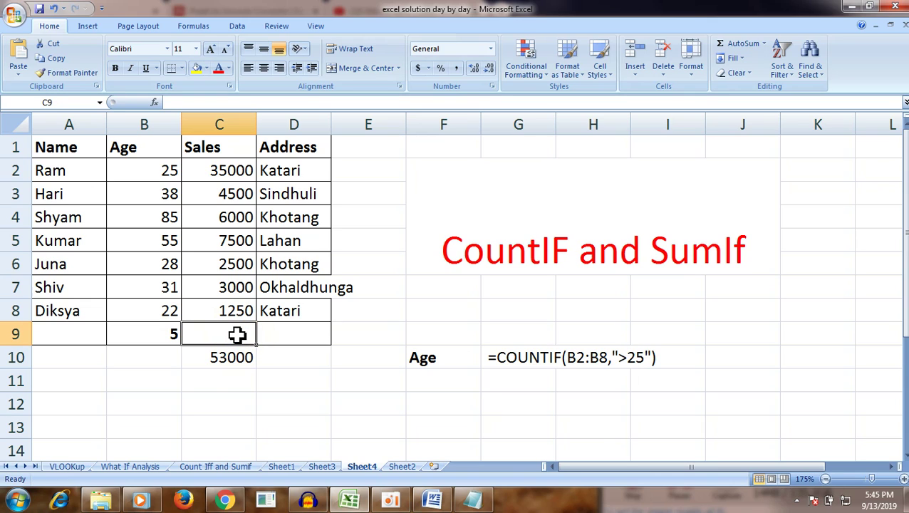
Enter =SUMIF(D2:D8,"Katari",C2:C8) in C9, totalling Katari sales at 36250.
text(=Sum)
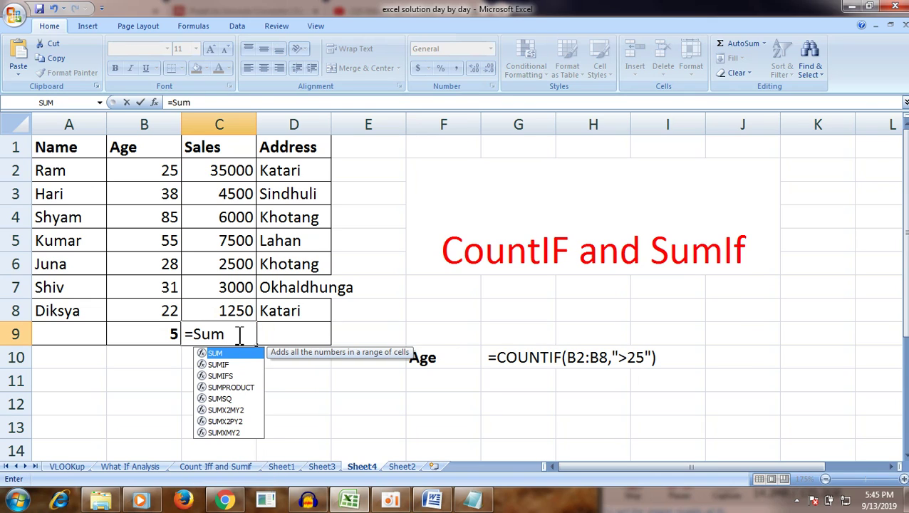
text(if()
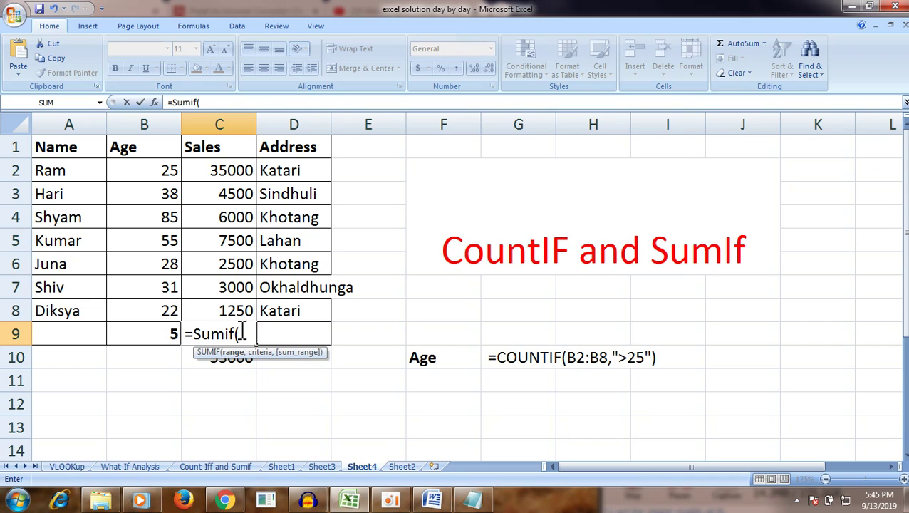
drag(309, 170, 308, 306)
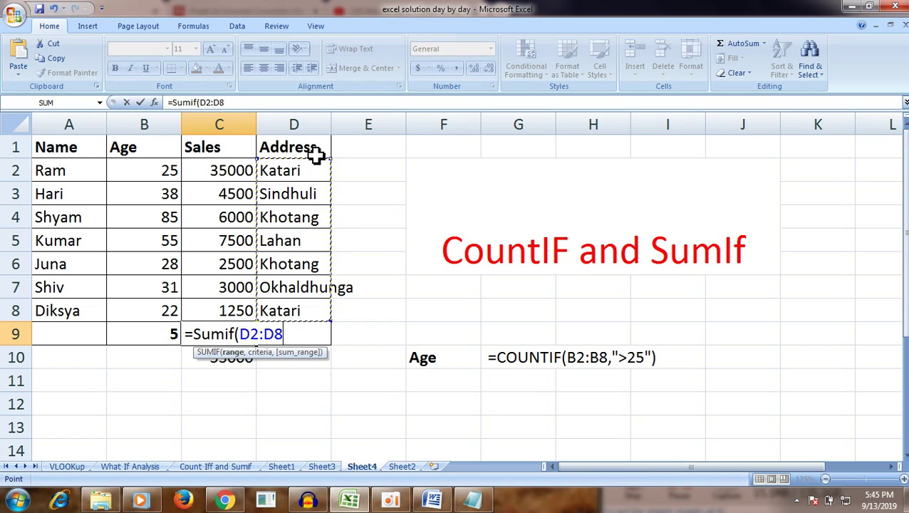
text(,"K)
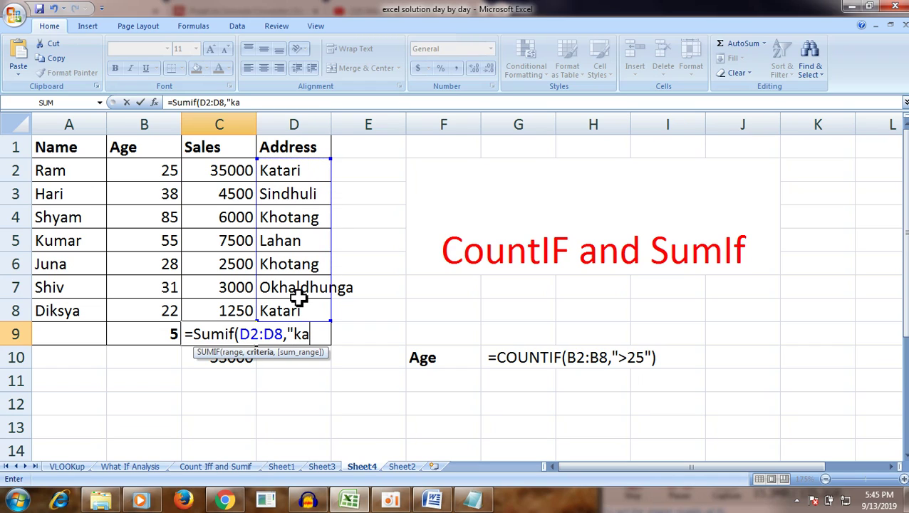
text(atari)
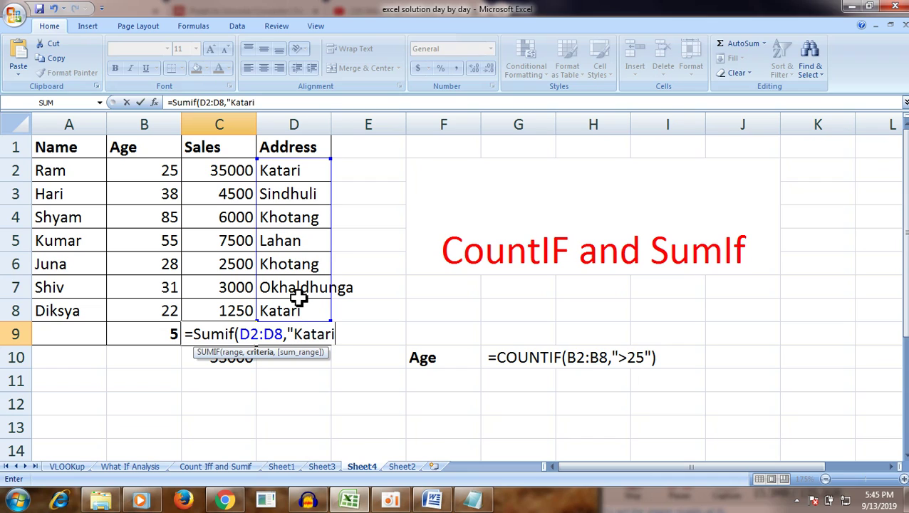
text(",)
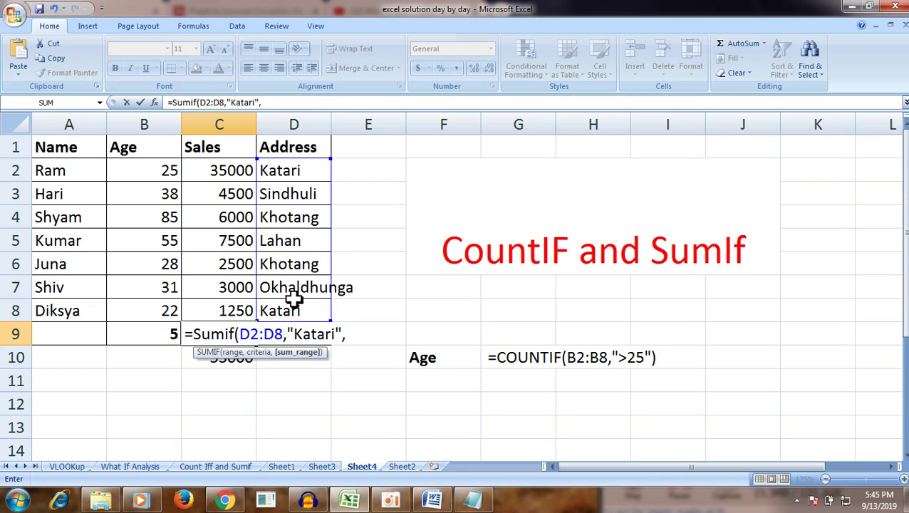
drag(220, 169, 229, 318)
text())
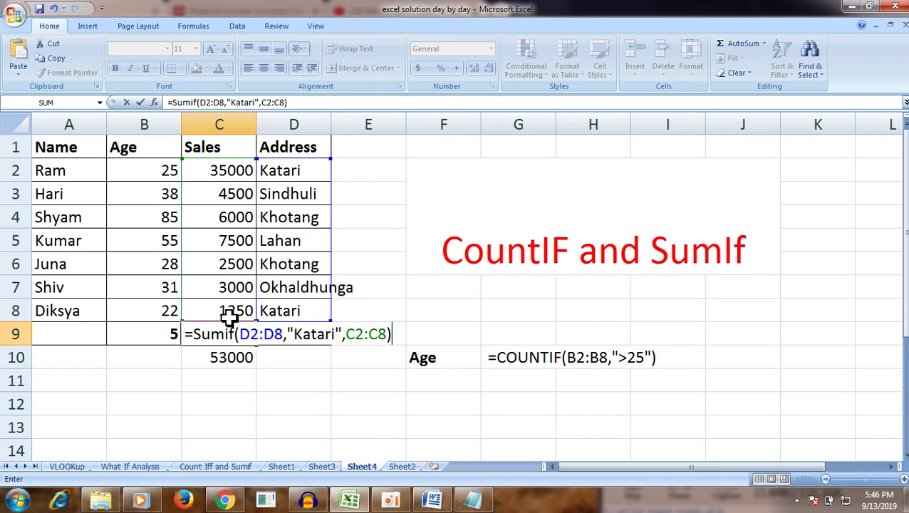
key(Return)
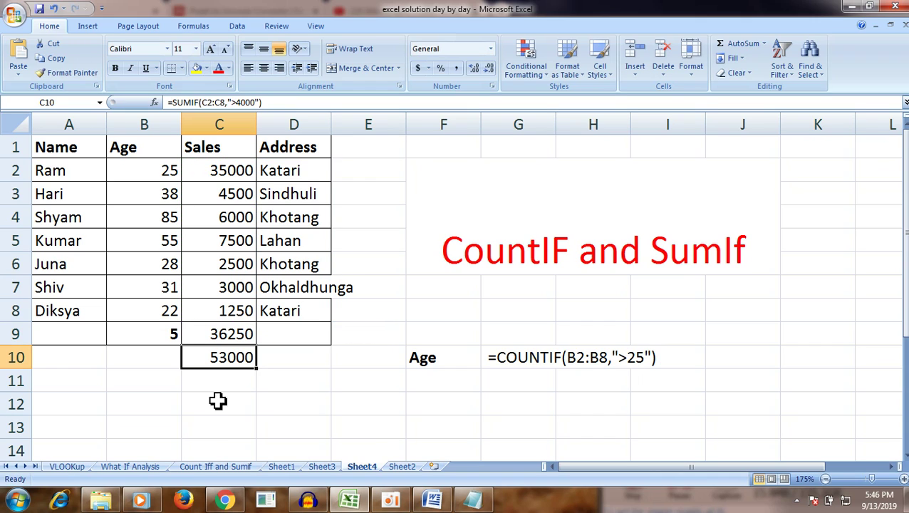
Format the 36250 total in C9 as bold, italic and red.
click(245, 342)
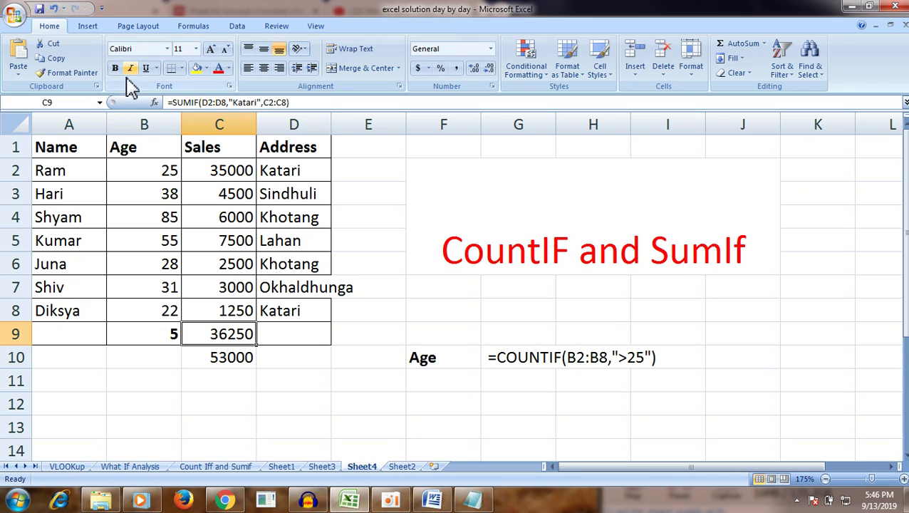
click(114, 67)
click(130, 68)
click(217, 69)
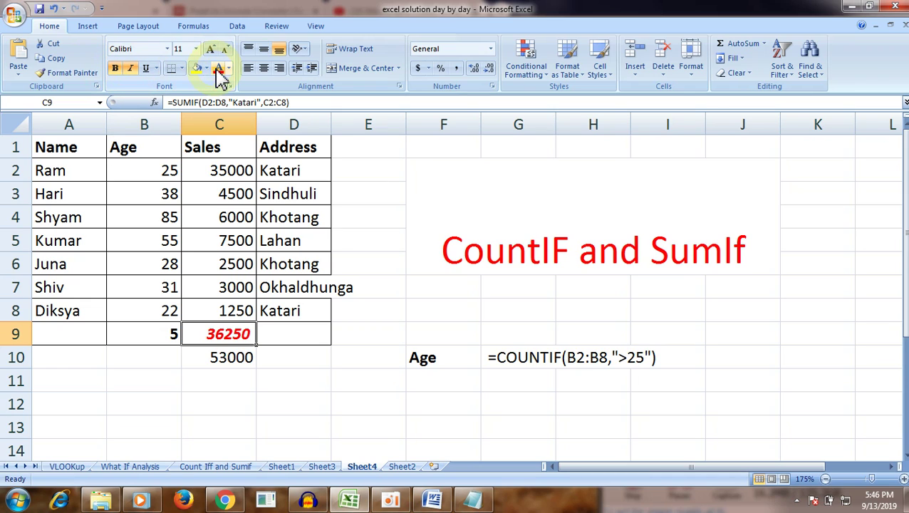
click(298, 396)
click(239, 335)
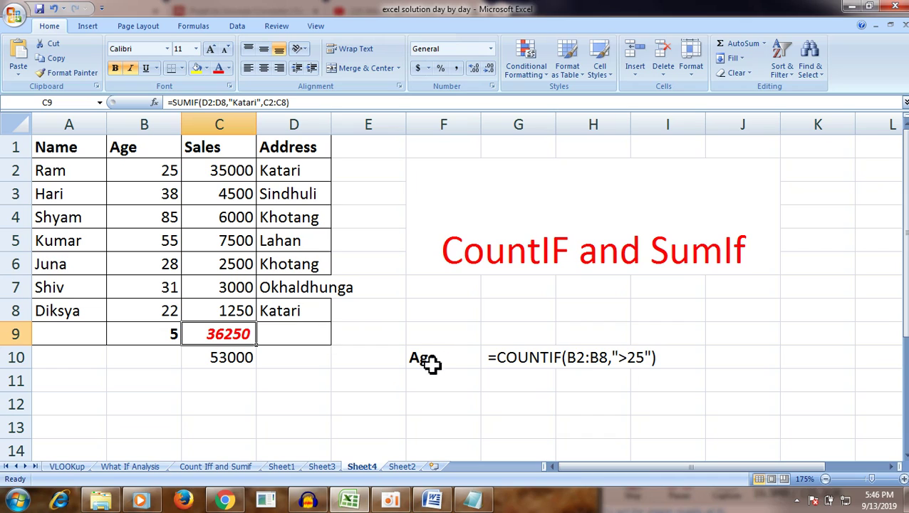
Type the label 'Sales' in F11 and paste C9's SUMIF formula into G11.
click(445, 388)
text(Sales)
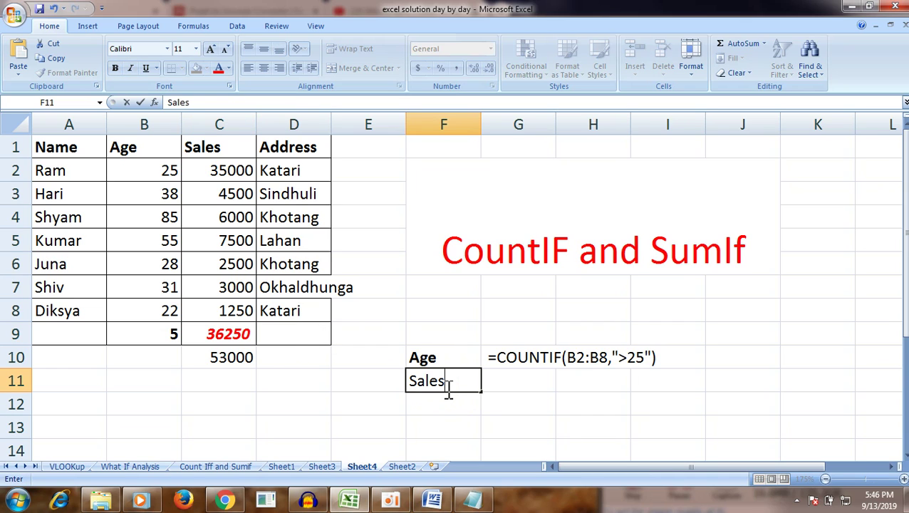
key(Return)
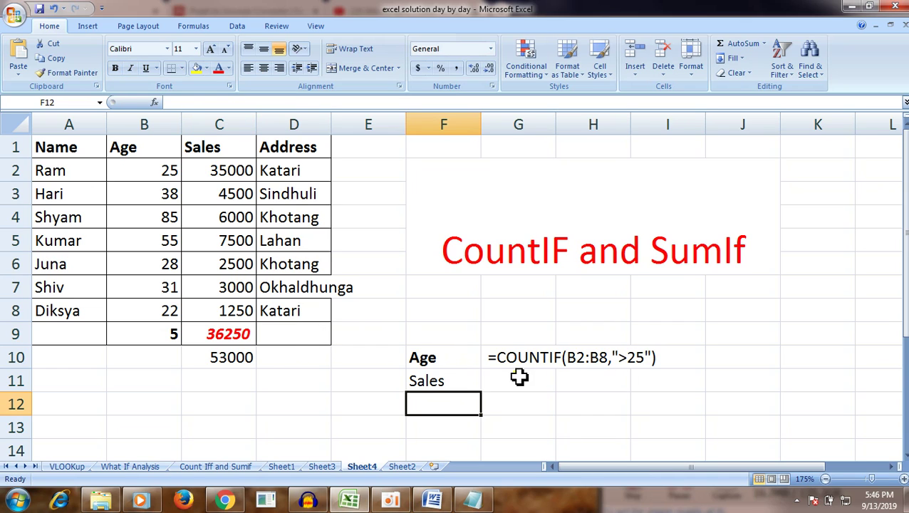
click(520, 381)
double_click(235, 329)
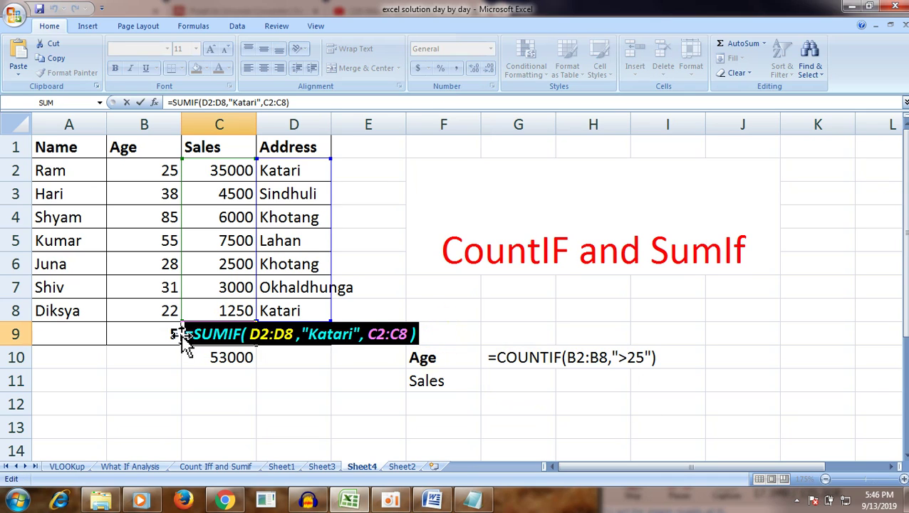
key(Return)
click(492, 387)
text(=SUMIF(D2:D8,"Katari",C2:C8))
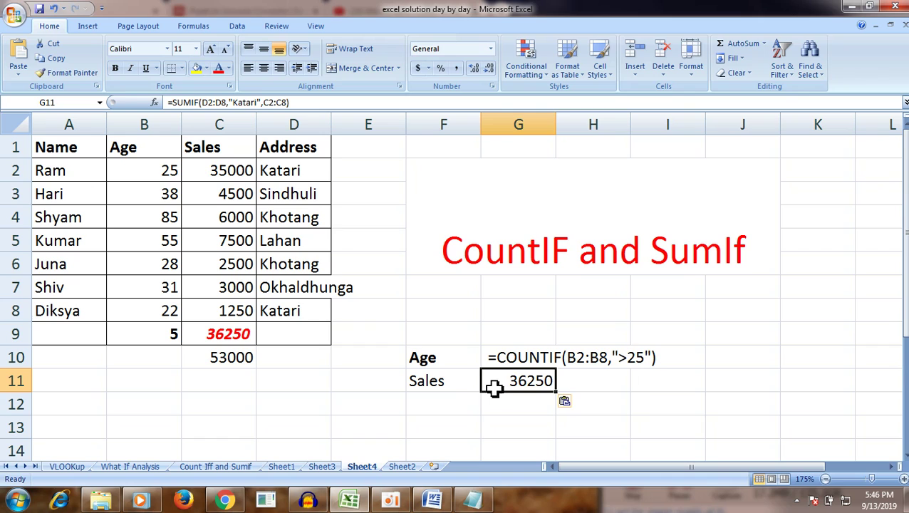
double_click(493, 383)
Prefix G11's SUMIF formula with an apostrophe so it displays as text.
text(')
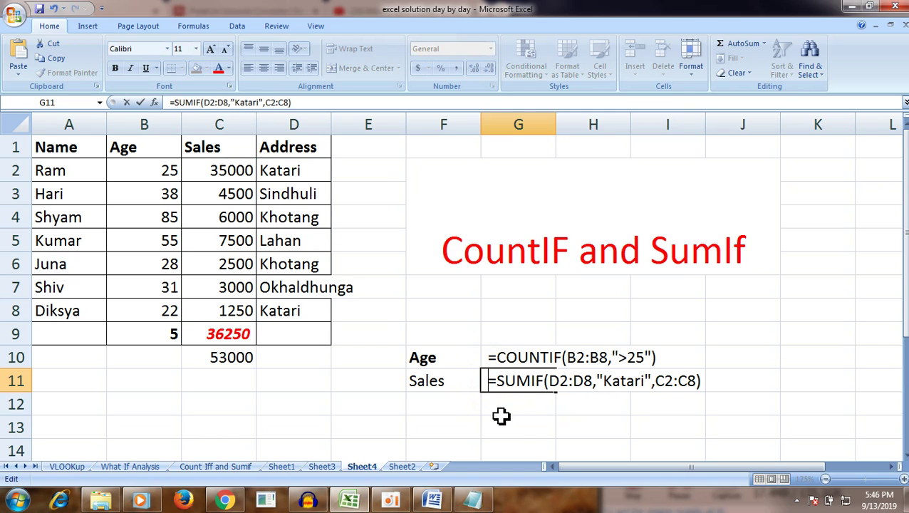
click(520, 427)
click(302, 309)
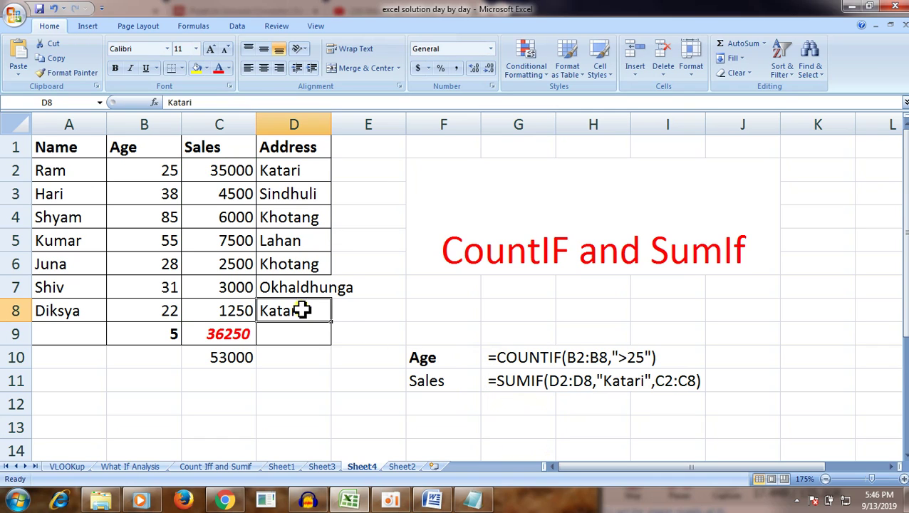
click(241, 311)
Enter 1250 in K5 and 35000 in K6, then AutoSum them to 36250 in K7.
click(818, 243)
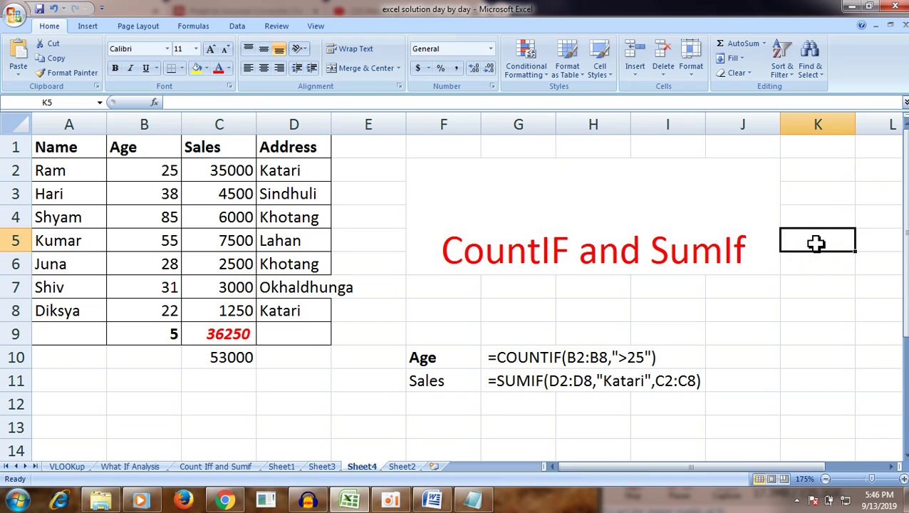
text(1250)
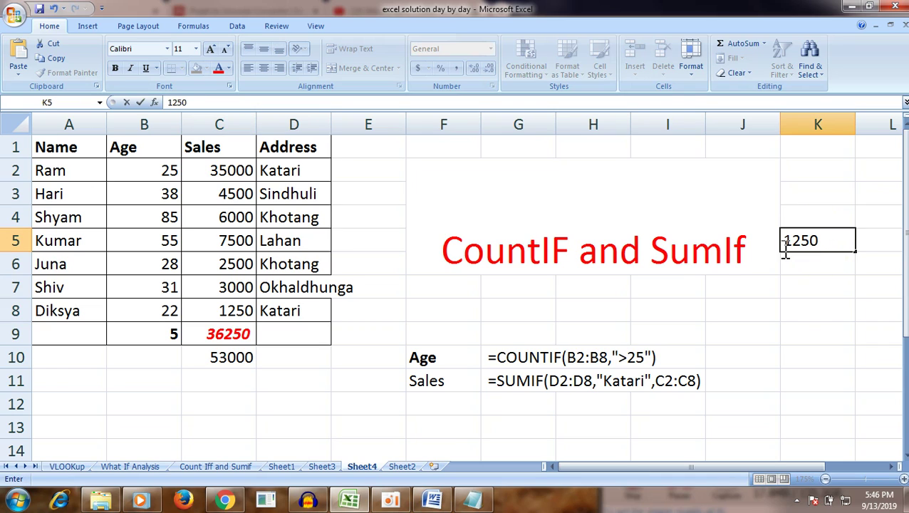
click(826, 265)
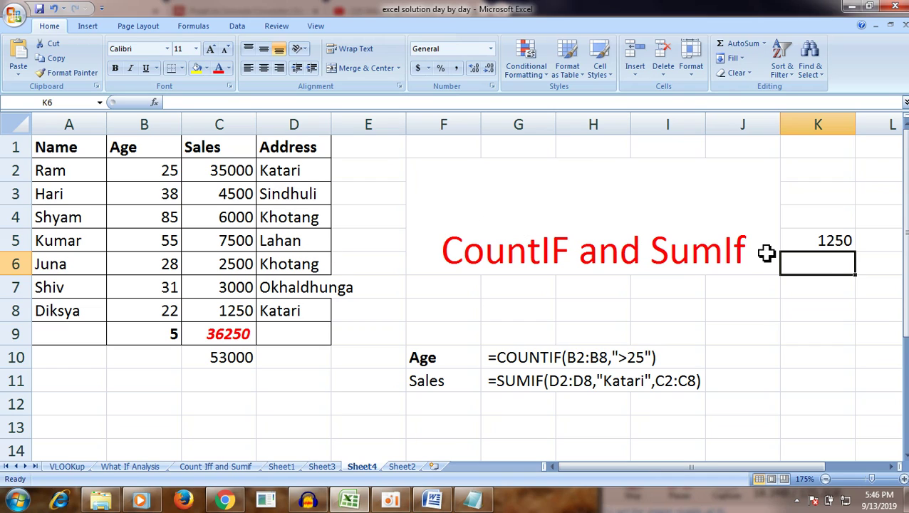
text(35000)
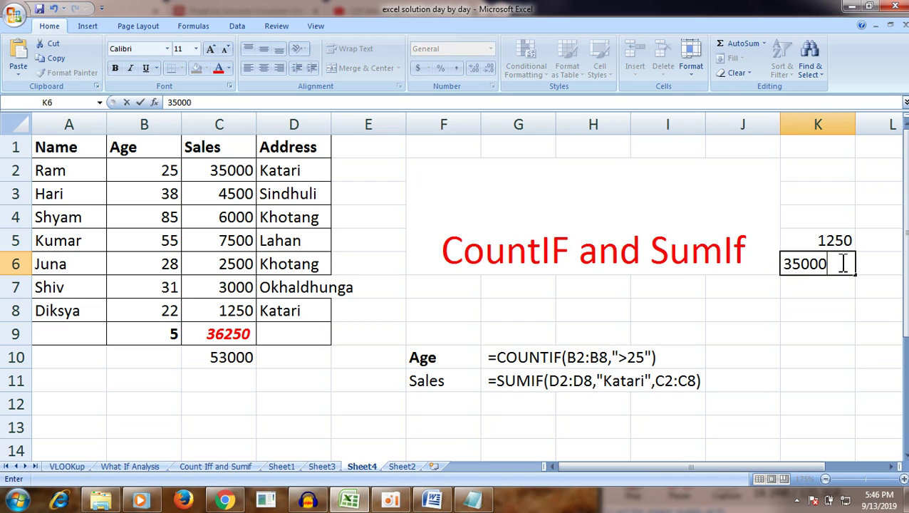
key(Return)
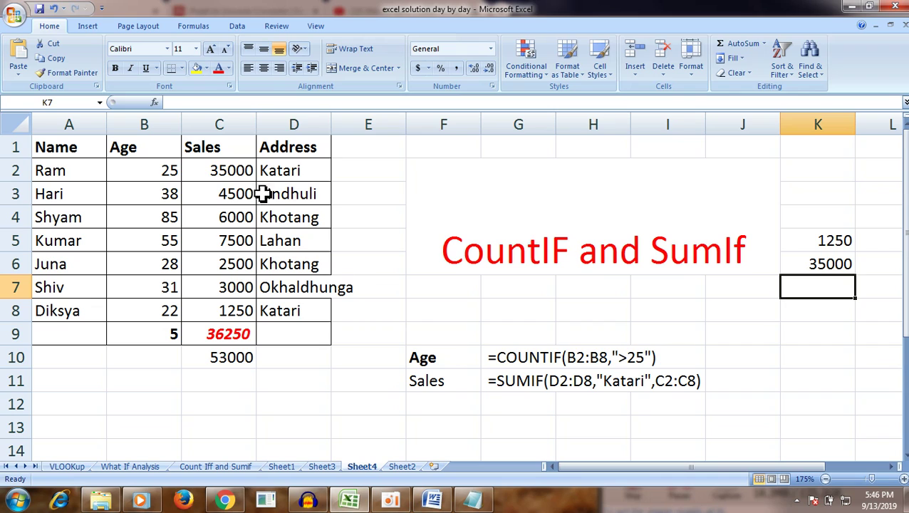
key(alt+equal)
key(Return)
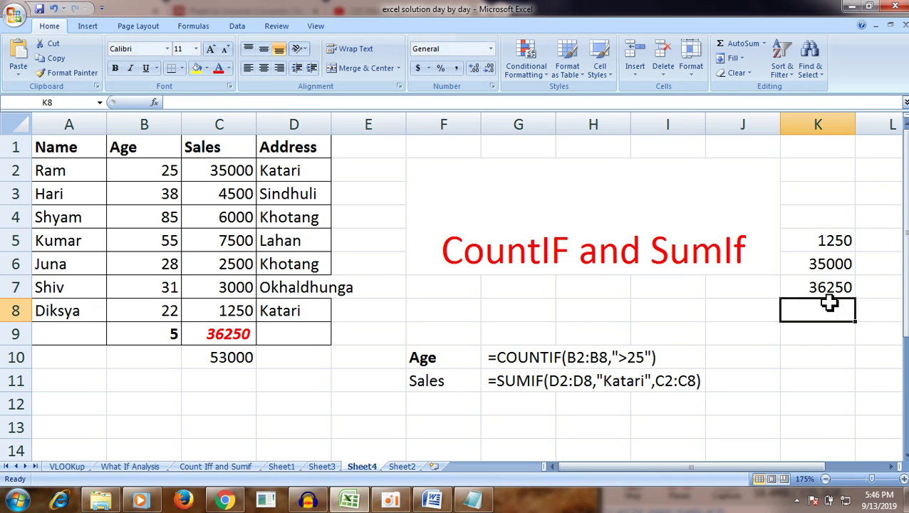
click(814, 286)
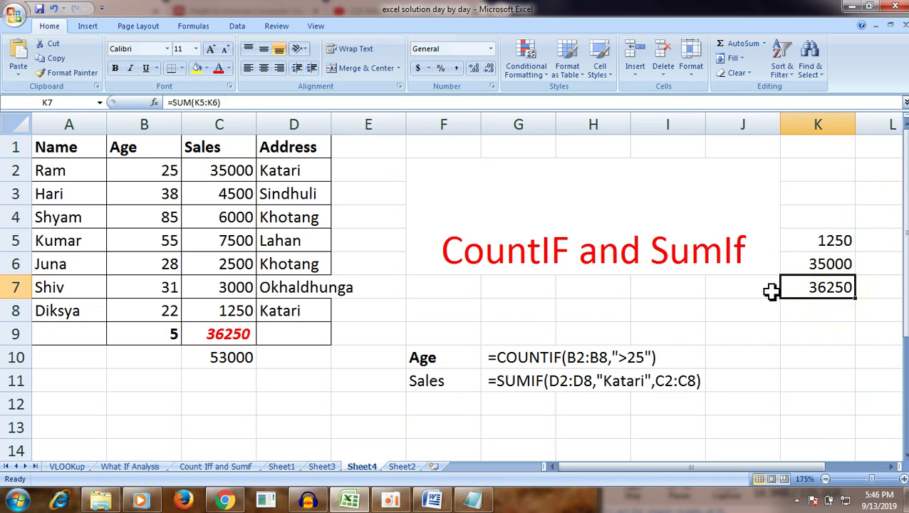
click(770, 290)
Label J7 'Total Ktr Sales', bold J7:K7, and widen column J to fit.
text(Total K)
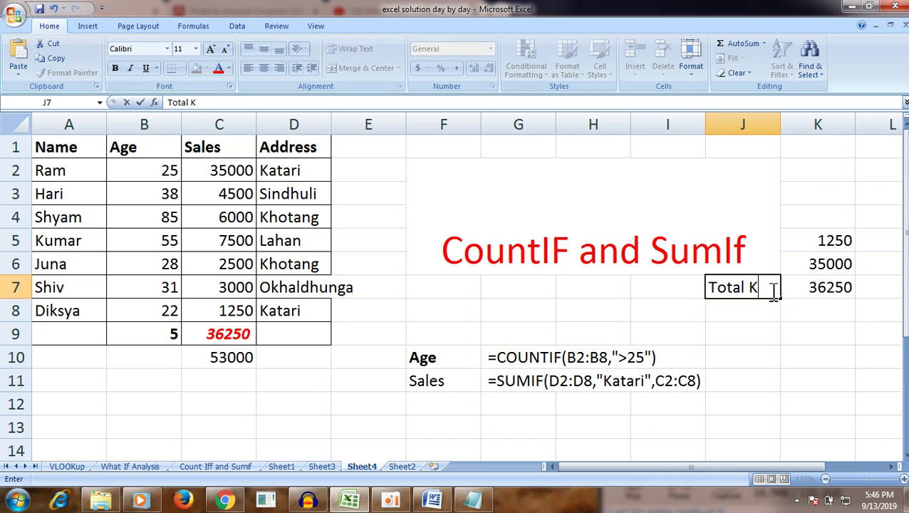
text(tari)
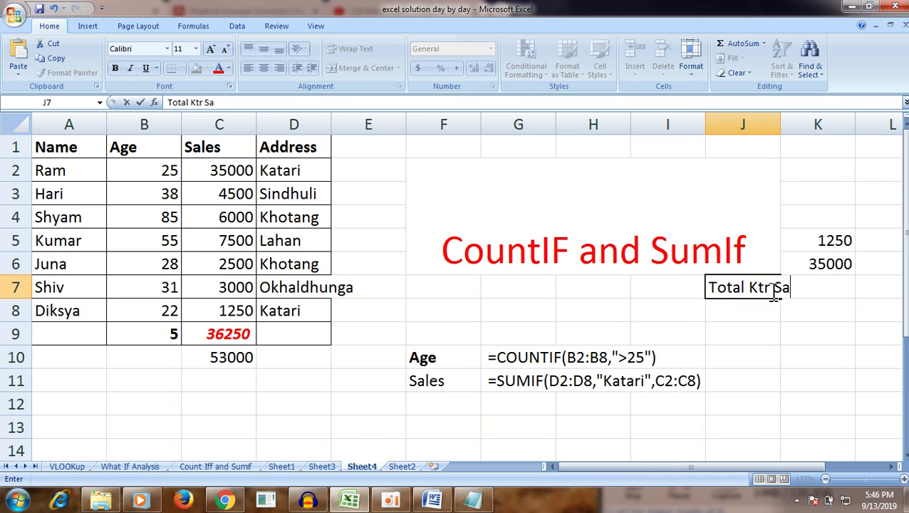
key(Return)
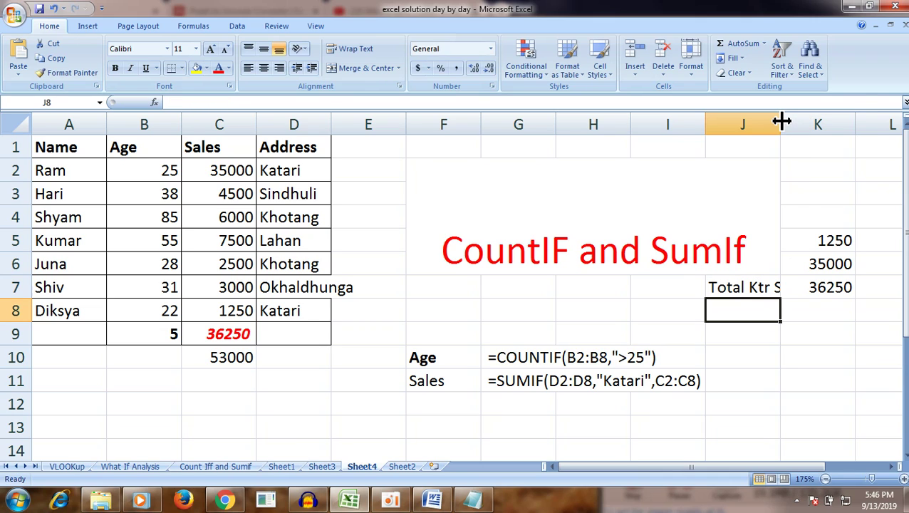
drag(780, 123, 793, 125)
click(832, 290)
click(781, 290)
drag(841, 289, 752, 296)
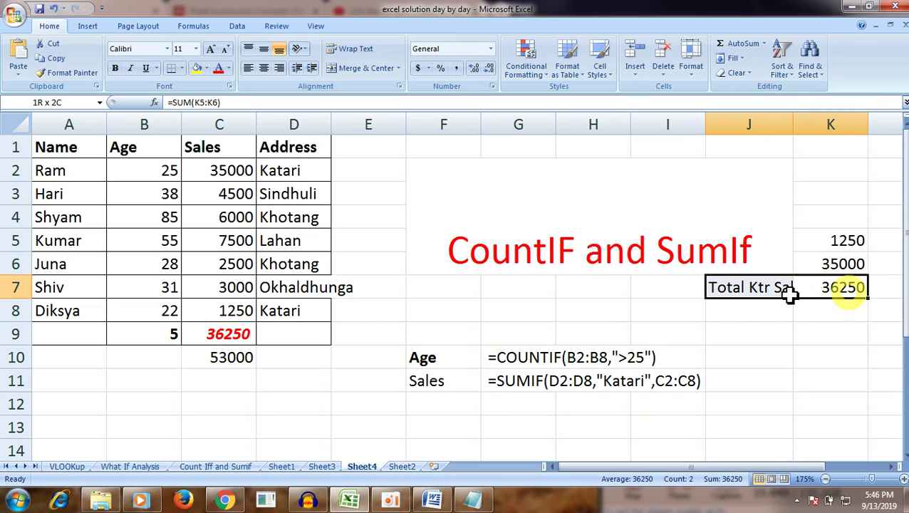
key(ctrl+b)
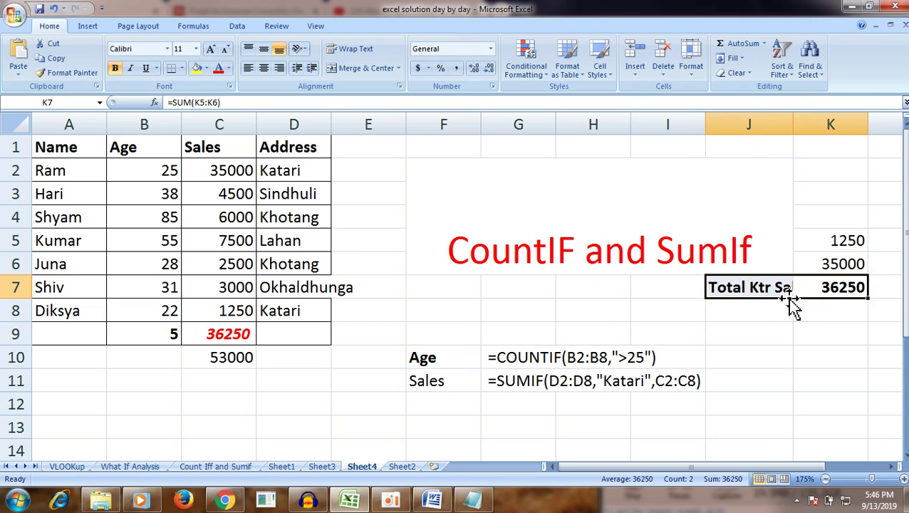
drag(707, 125, 699, 125)
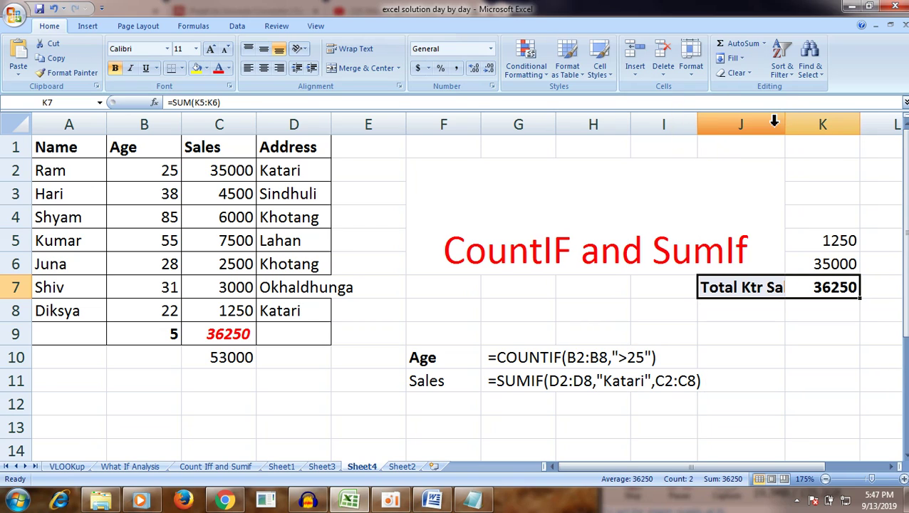
mouse_move(784, 122)
mouse_down()
mouse_move(776, 122)
mouse_move(814, 123)
mouse_up()
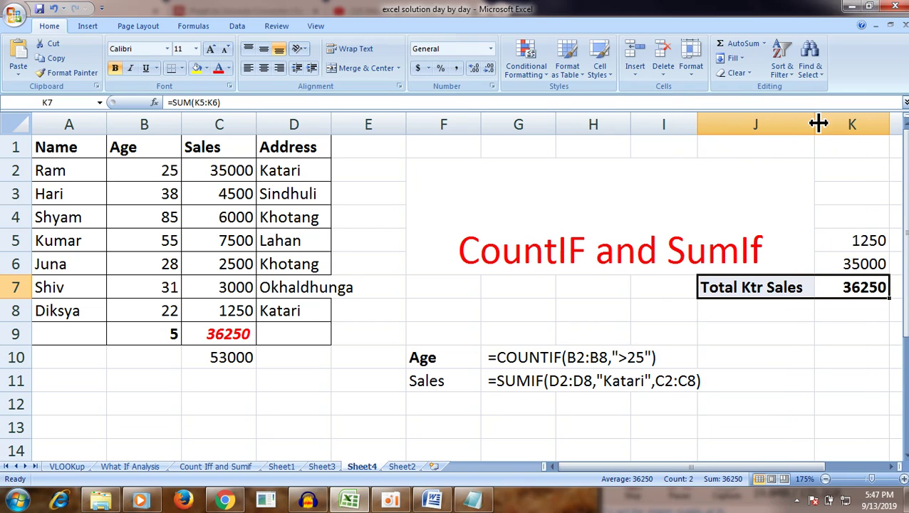
click(851, 355)
click(676, 420)
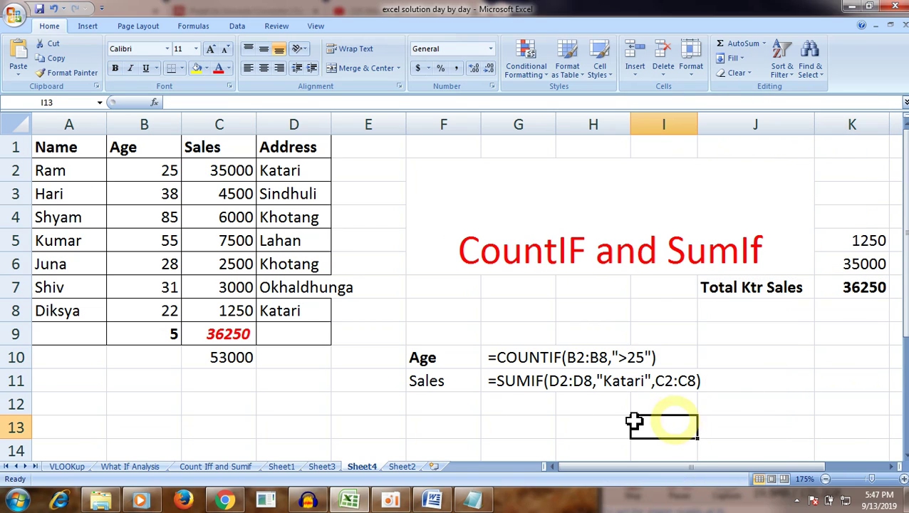
Delete the =SUMIF(C2:C8,">4000") formula from C10, leaving the cell empty.
click(439, 401)
double_click(229, 360)
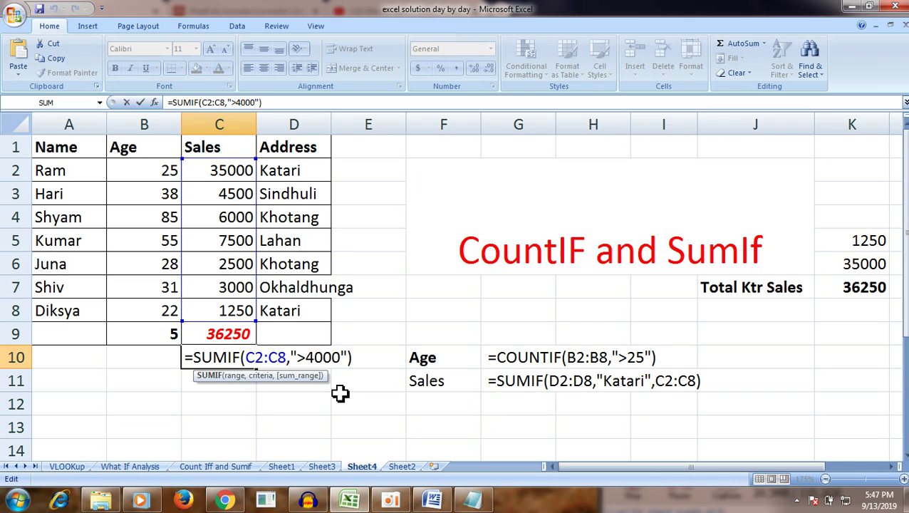
key(Return)
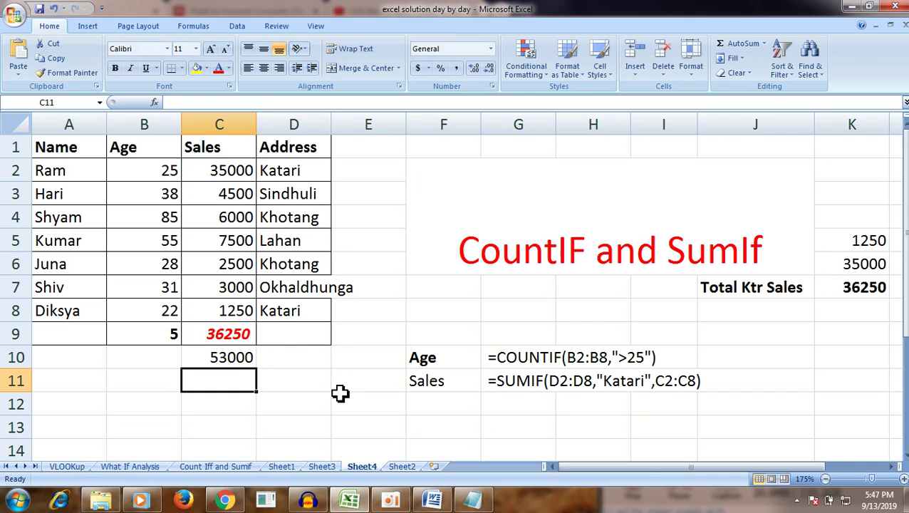
double_click(238, 360)
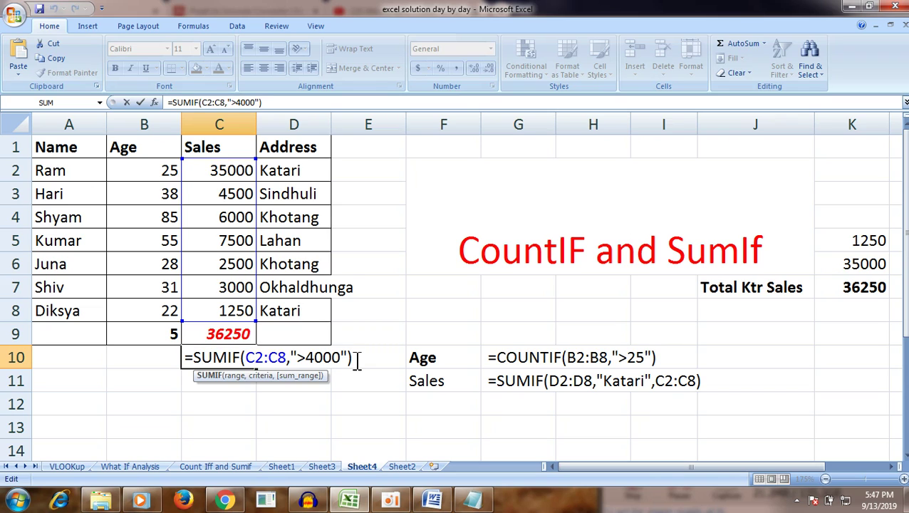
drag(358, 360, 184, 357)
key(BackSpace)
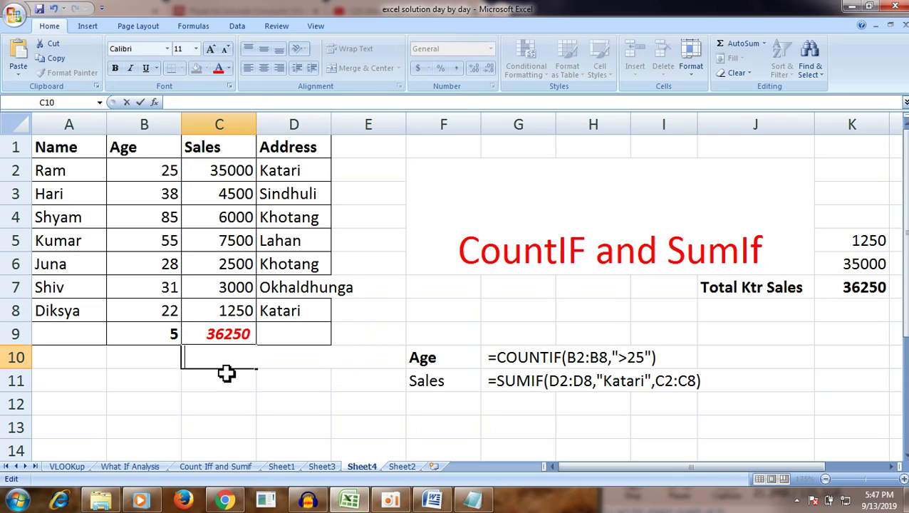
click(217, 398)
Re-enter =SUMIF(C2:C8,">4000") in C10 to total sales above 4000, giving 53000.
click(223, 355)
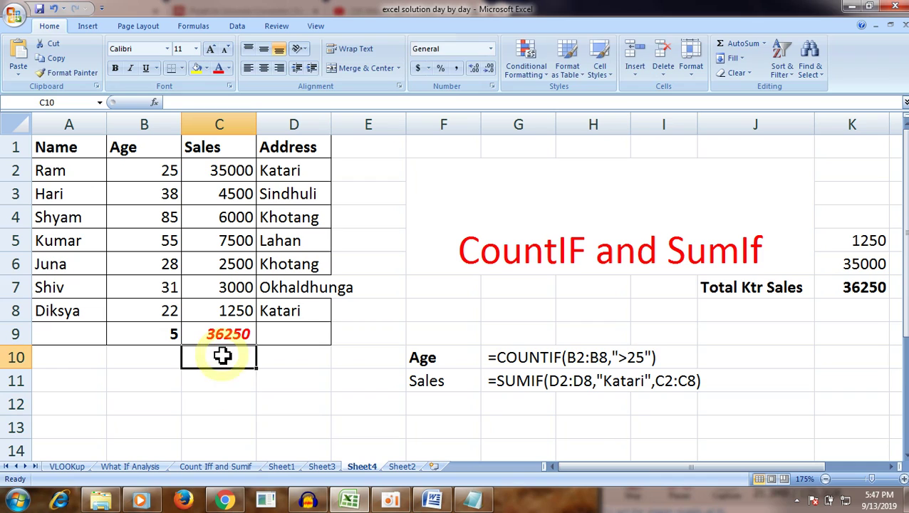
text(=sumif)
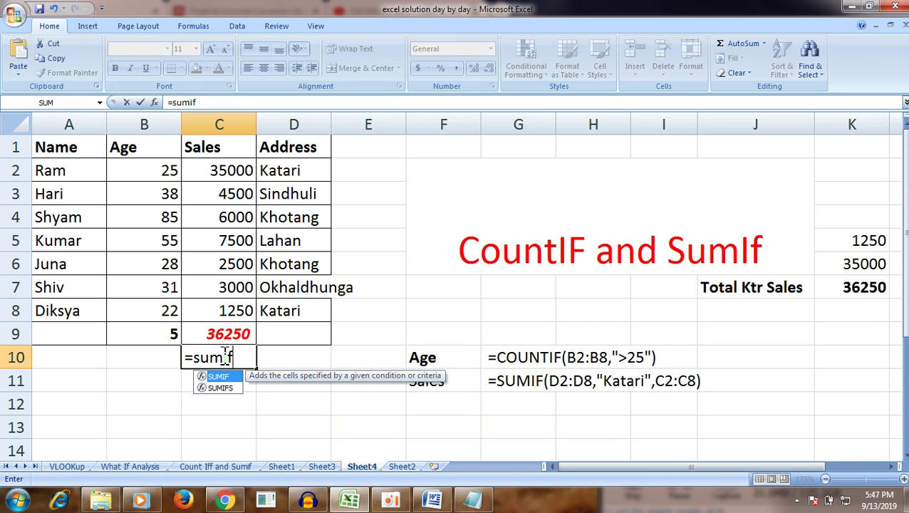
text(()
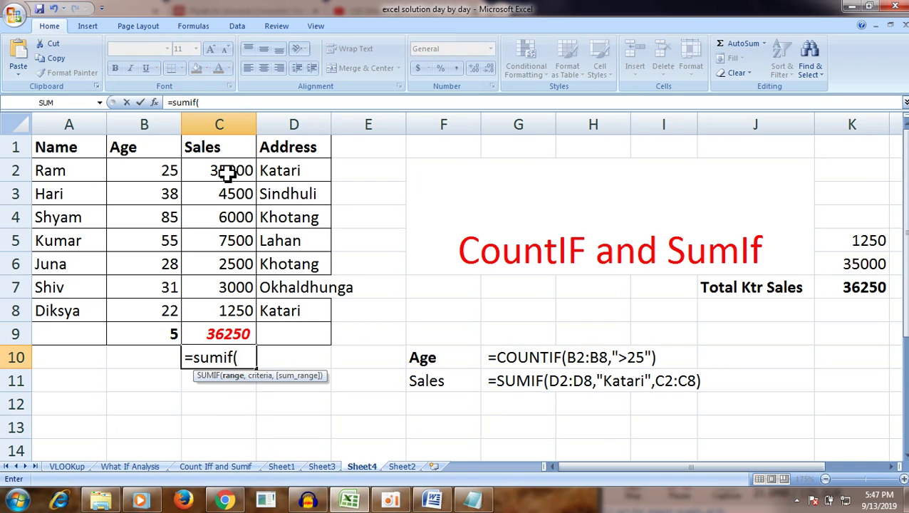
drag(225, 171, 216, 305)
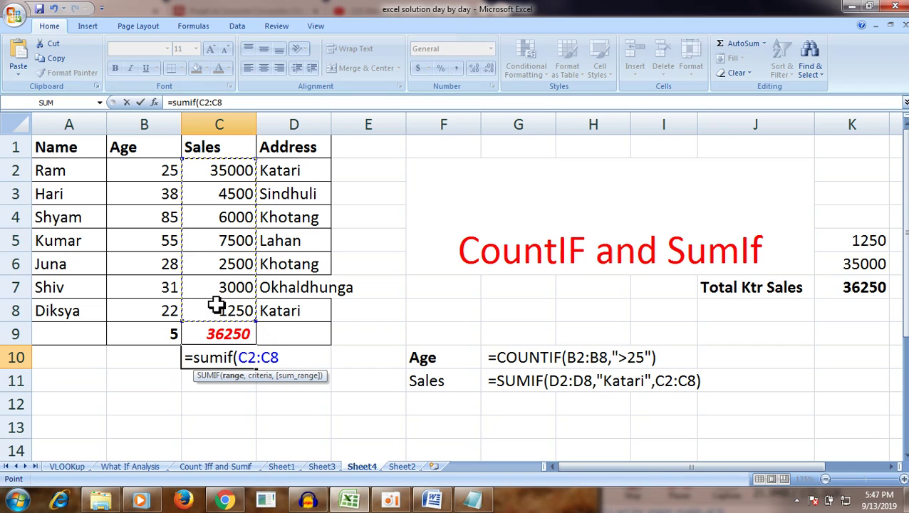
text(,")
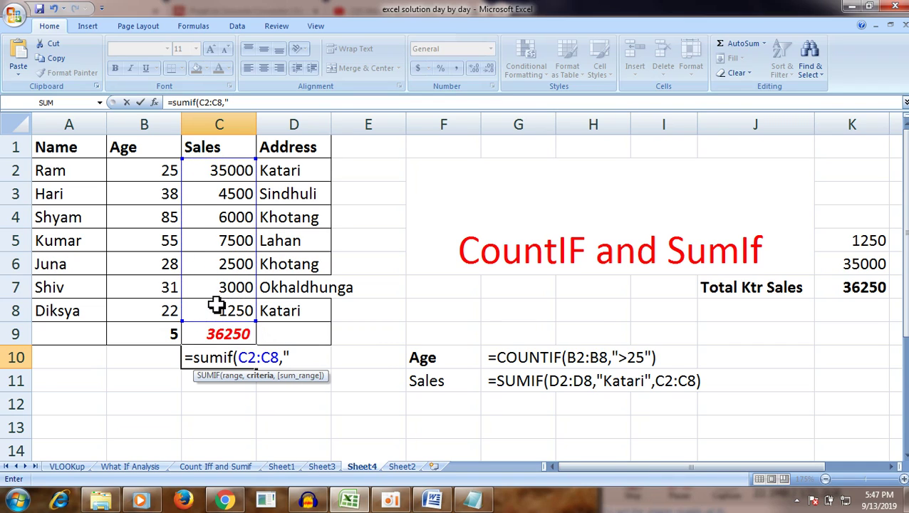
text(4000")
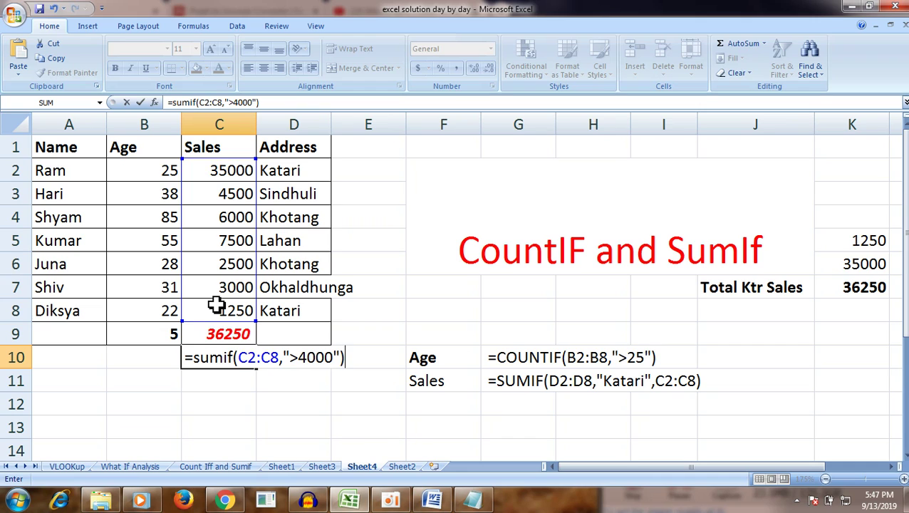
key(Return)
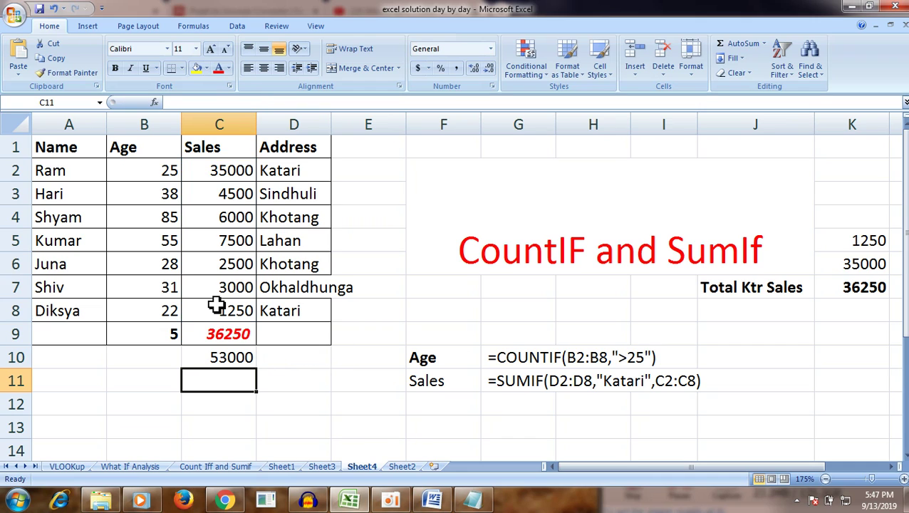
double_click(228, 357)
click(343, 357)
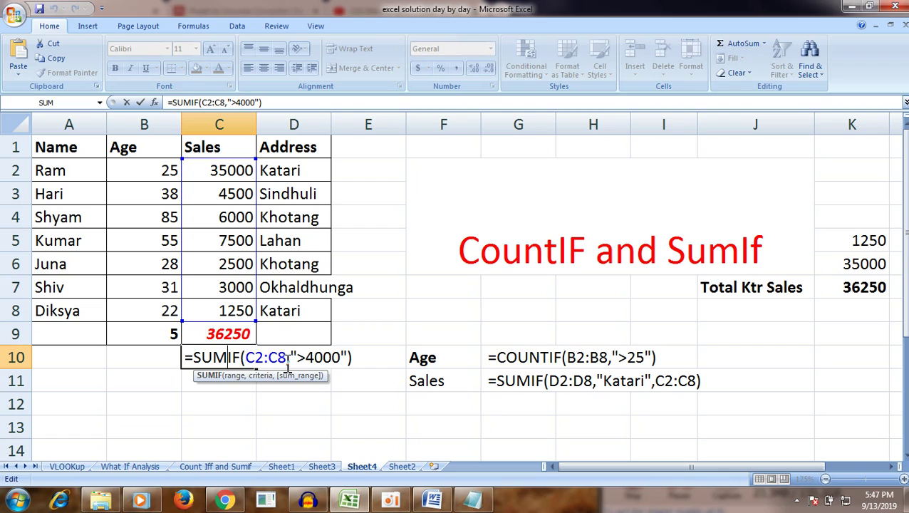
key(Return)
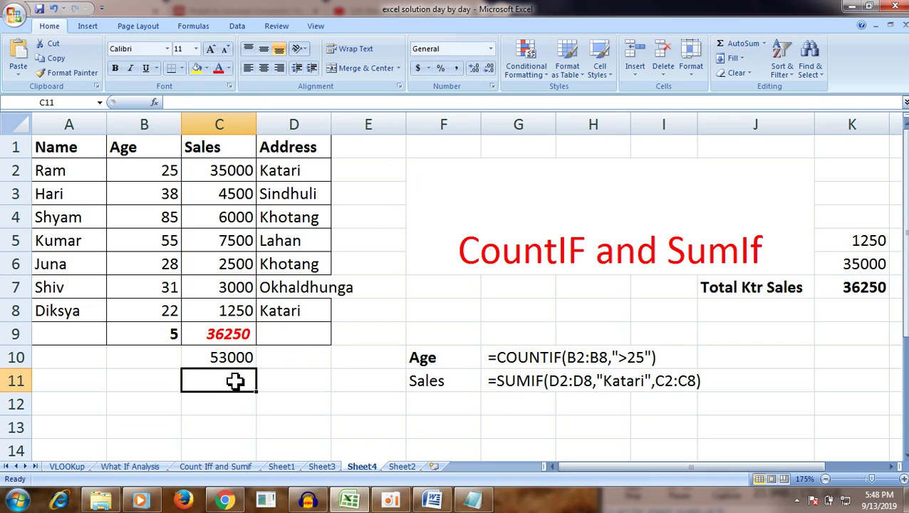
click(242, 359)
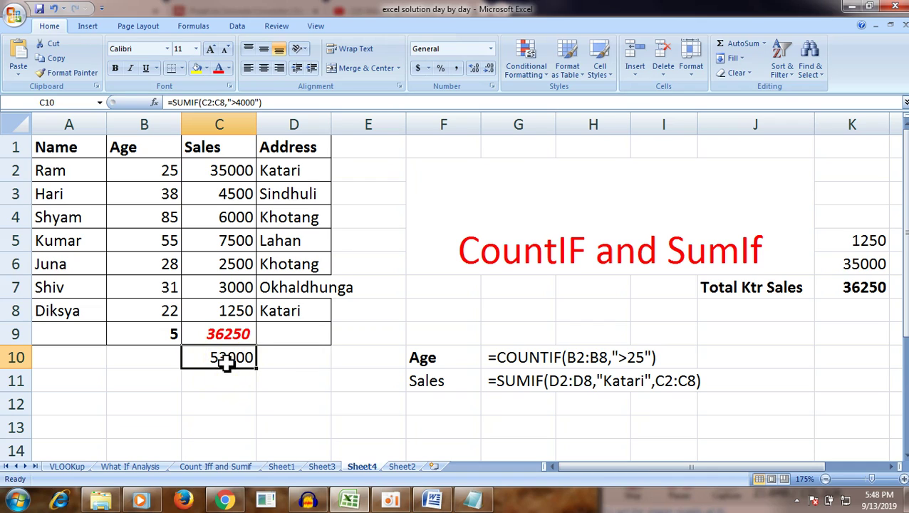
click(240, 312)
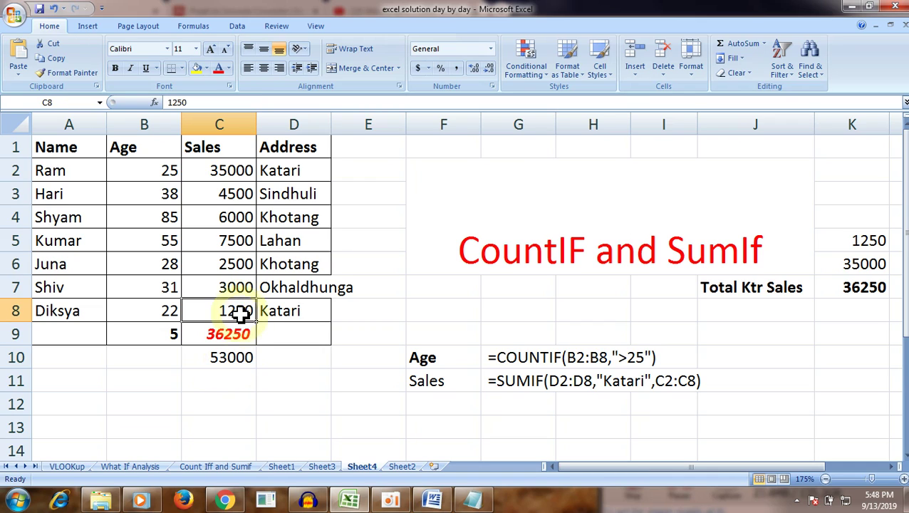
click(239, 288)
click(240, 265)
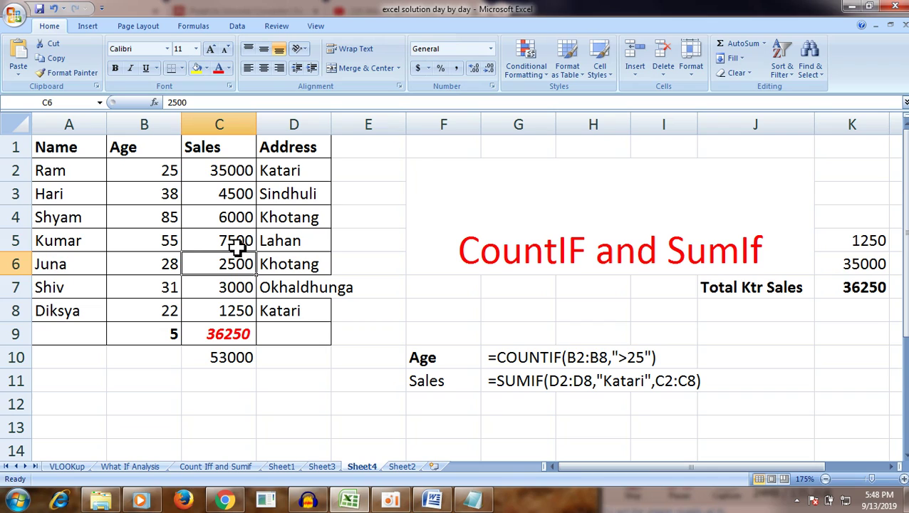
click(238, 241)
click(240, 218)
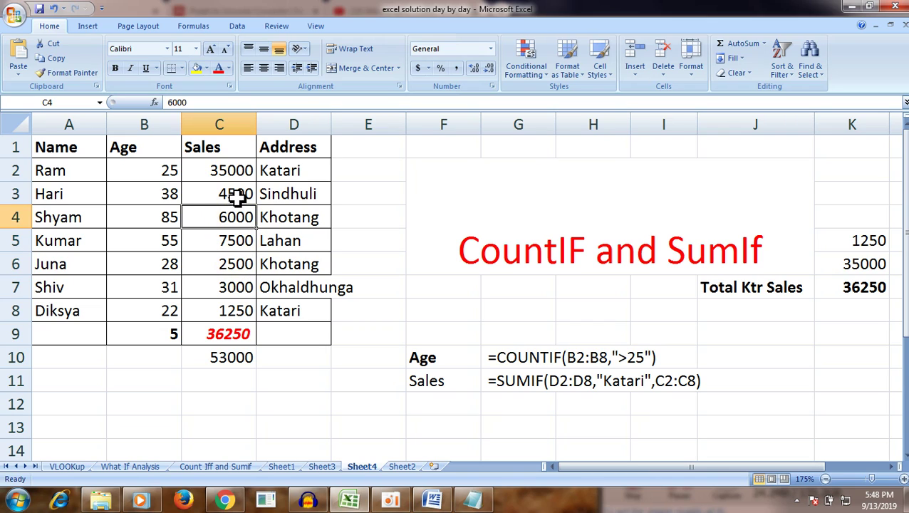
click(241, 197)
click(235, 172)
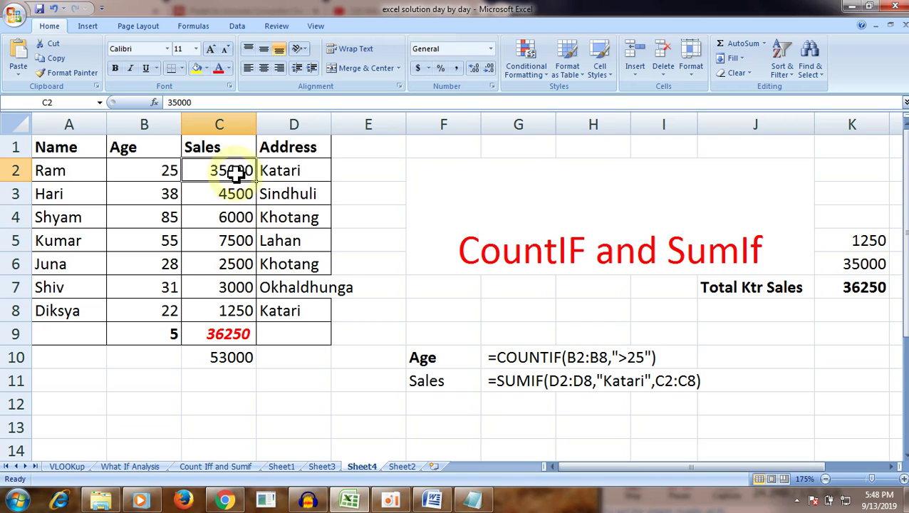
click(239, 361)
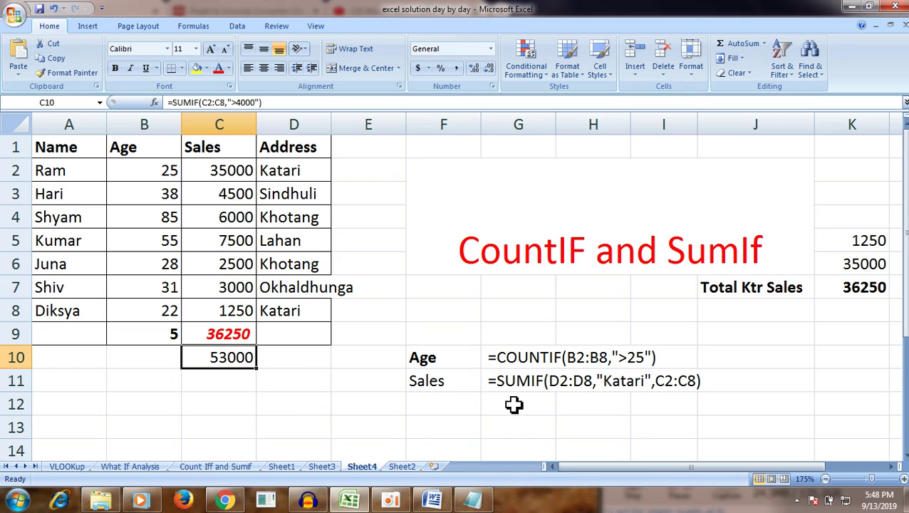
double_click(228, 363)
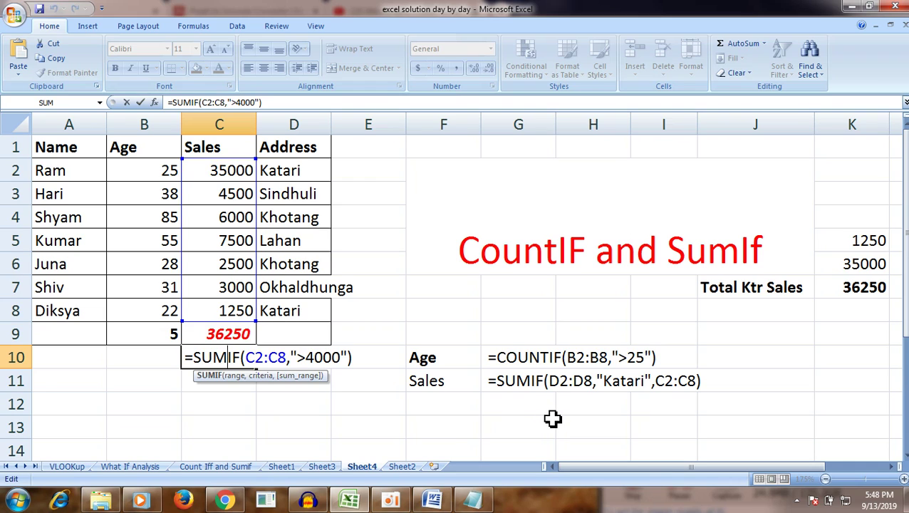
key(Return)
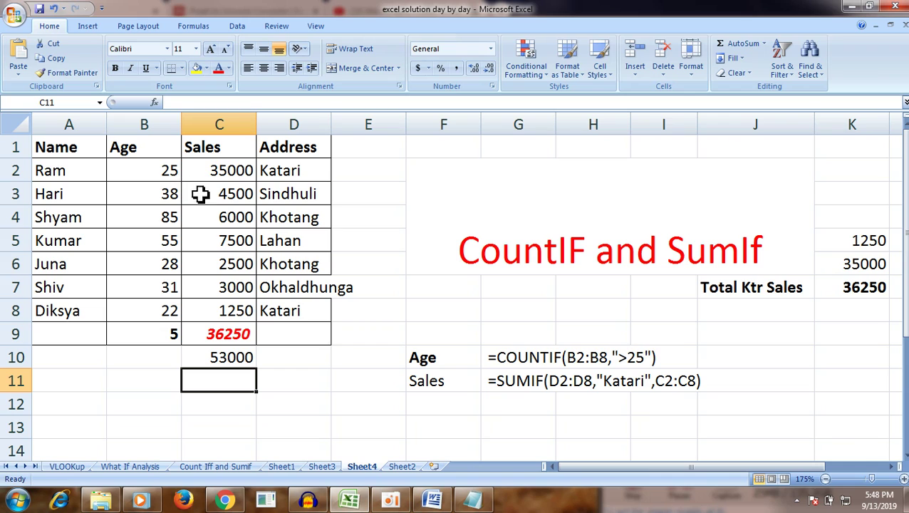
click(392, 498)
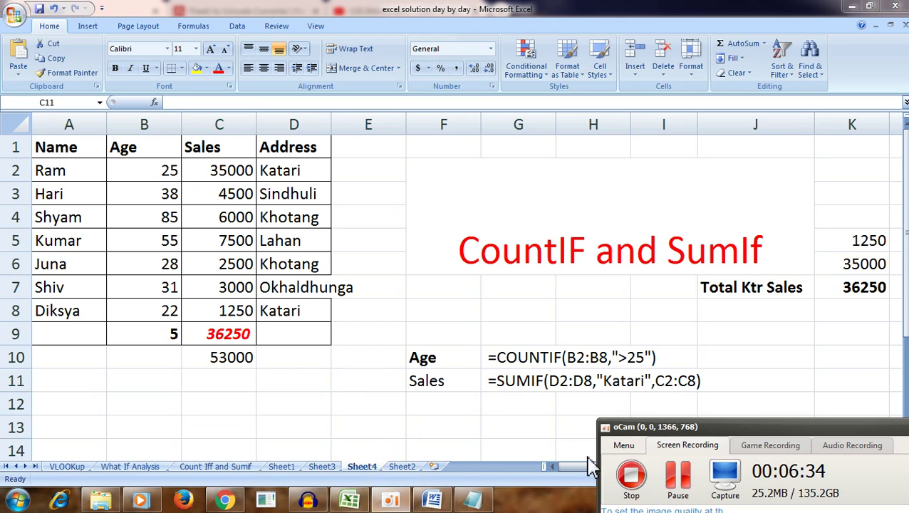
drag(673, 427, 788, 348)
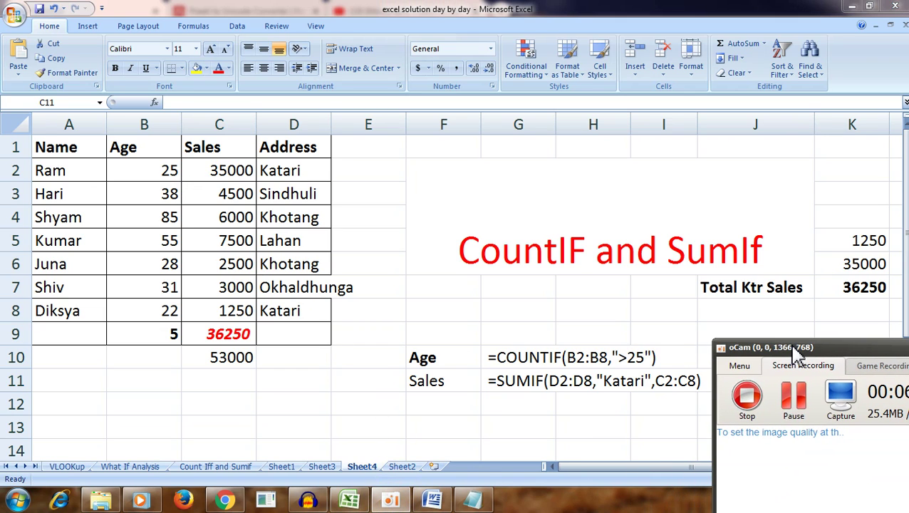